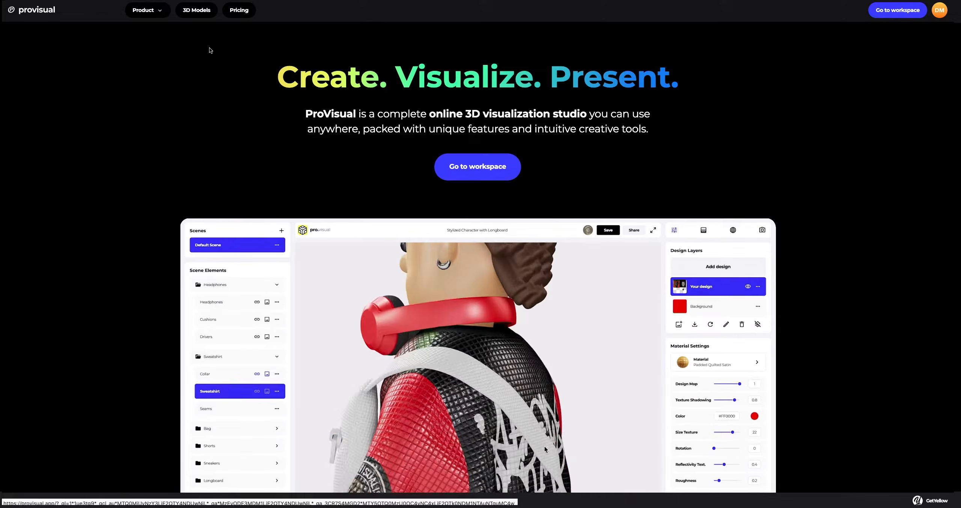
Open the 3D models gallery and examine the available mockup objects.
{"action": "left_click", "coordinate": [208, 15]}
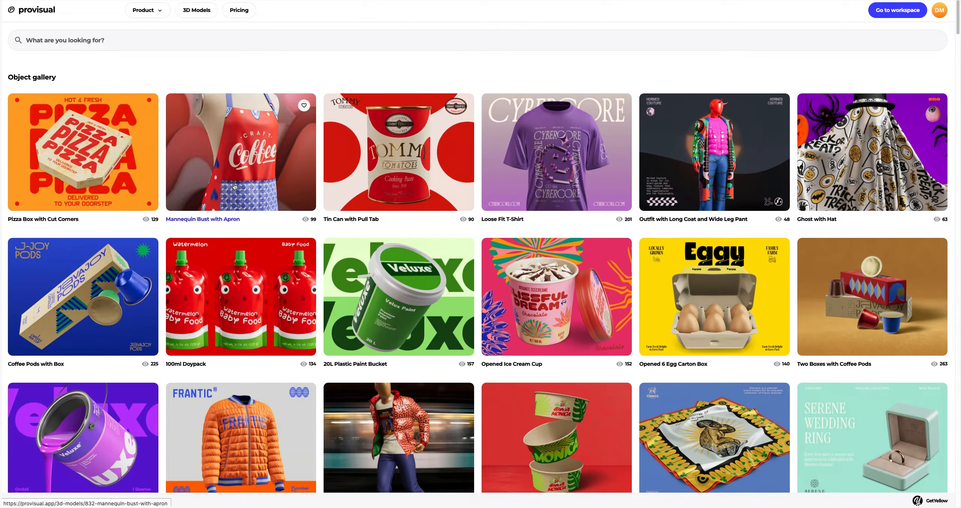
{"action": "scroll", "coordinate": [234, 199], "scroll_direction": "down", "scroll_amount": 10}
{"action": "scroll", "coordinate": [233, 198], "scroll_direction": "down", "scroll_amount": 15}
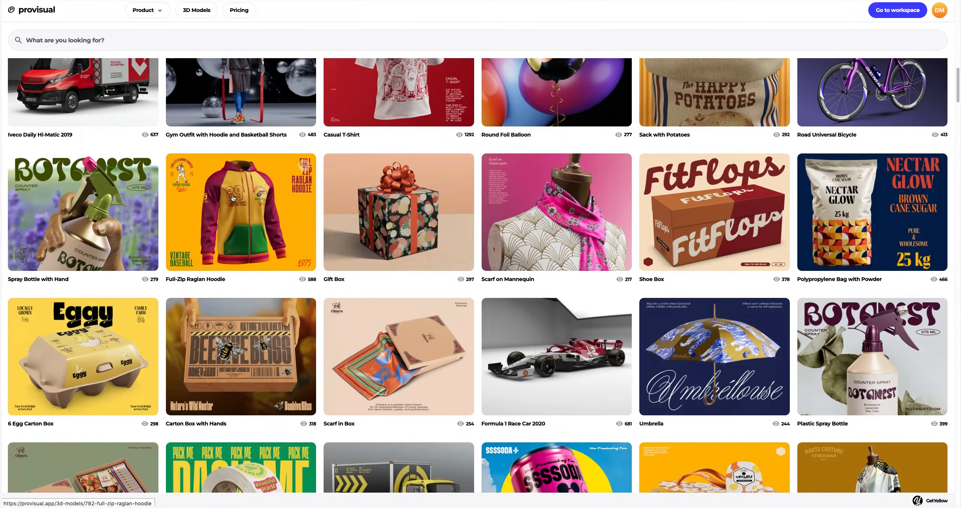
{"action": "scroll", "coordinate": [233, 207], "scroll_direction": "down", "scroll_amount": 10}
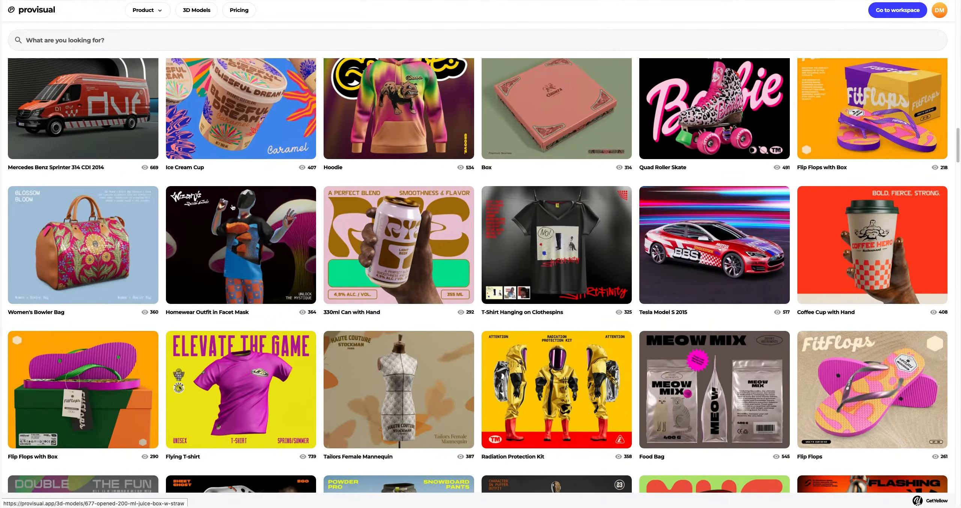
{"action": "scroll", "coordinate": [232, 207], "scroll_direction": "down", "scroll_amount": 15}
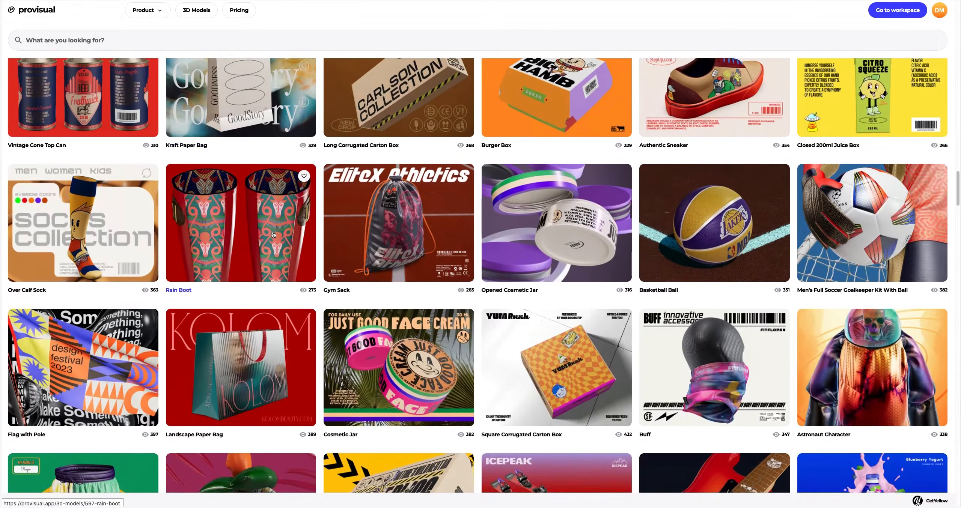
{"action": "scroll", "coordinate": [273, 235], "scroll_direction": "down", "scroll_amount": 20}
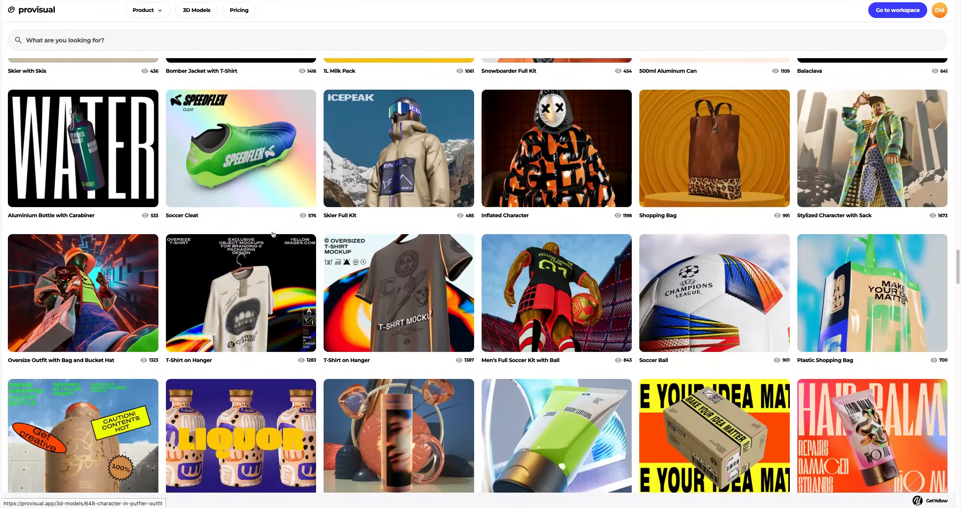
{"action": "scroll", "coordinate": [273, 235], "scroll_direction": "down", "scroll_amount": 15}
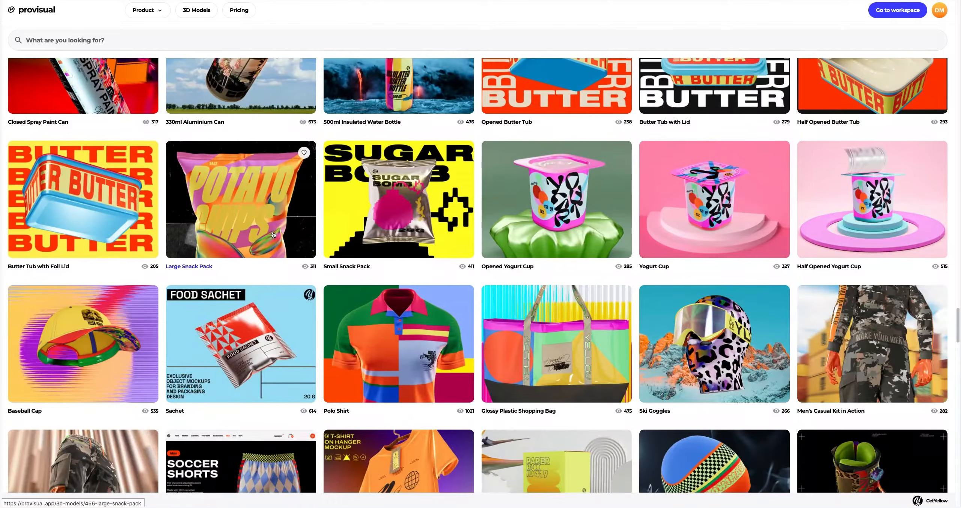
{"action": "scroll", "coordinate": [273, 235], "scroll_direction": "down", "scroll_amount": 18}
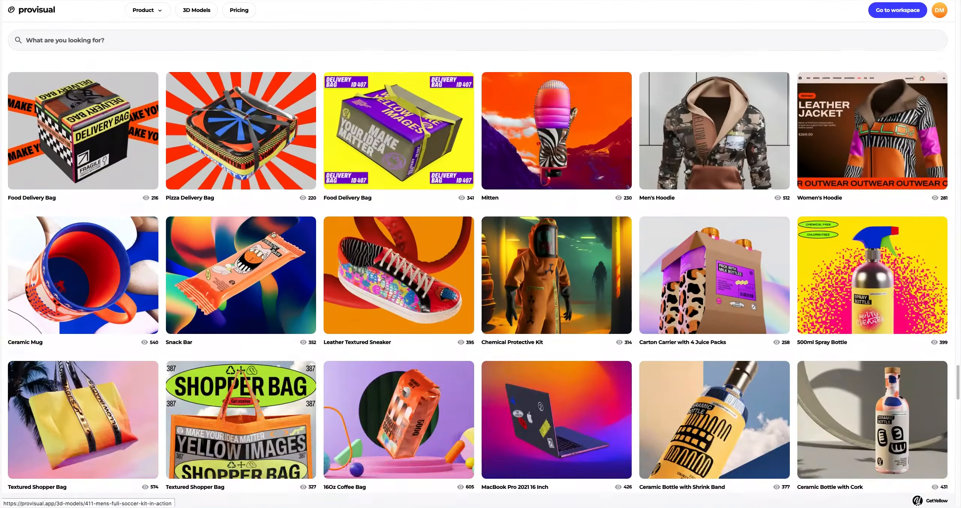
{"action": "scroll", "coordinate": [273, 235], "scroll_direction": "down", "scroll_amount": 16}
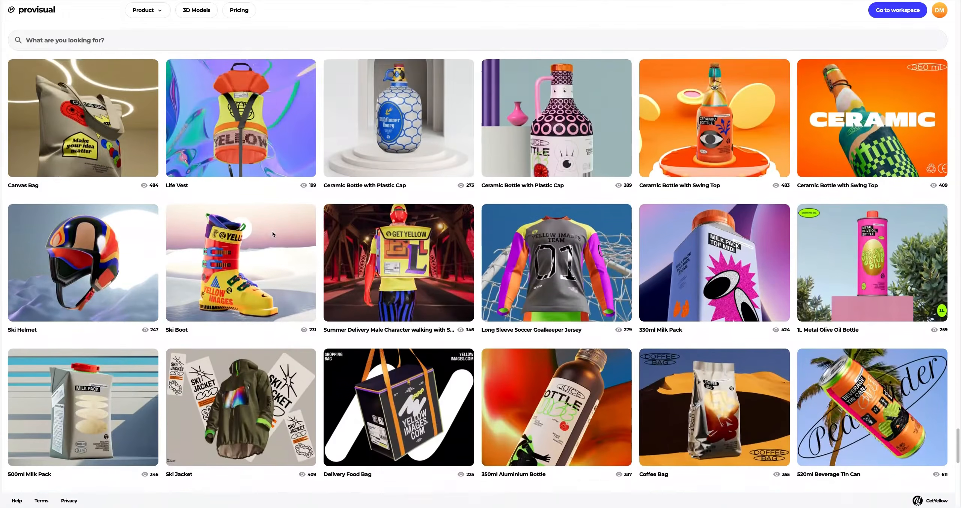
{"action": "scroll", "coordinate": [263, 263], "scroll_direction": "down", "scroll_amount": 3}
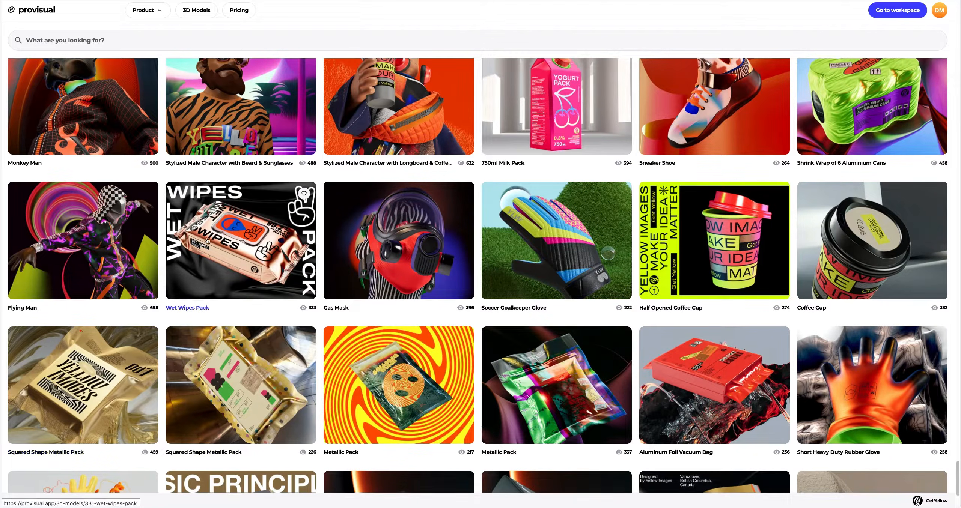
Open the Wet Wipes Pack model, view its preview images and create a project from it.
{"action": "left_click", "coordinate": [242, 234]}
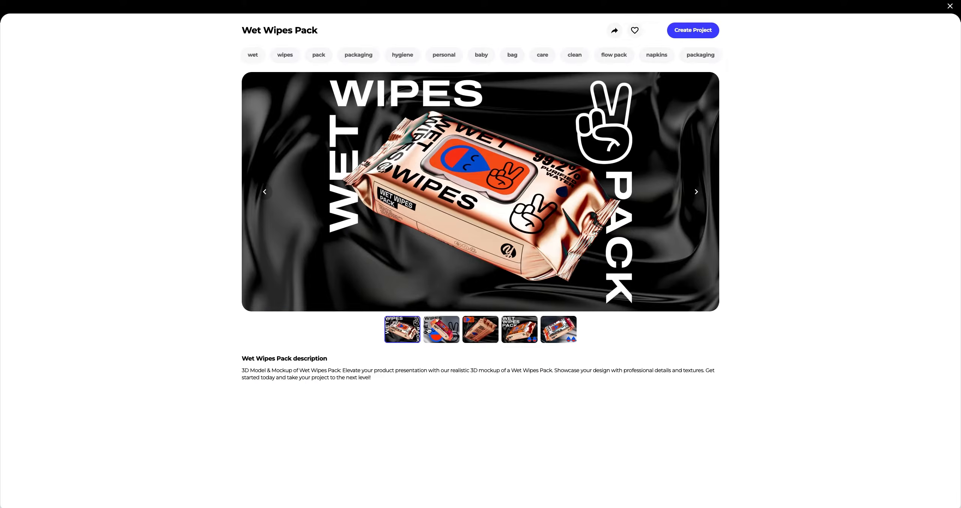
{"action": "left_click", "coordinate": [442, 332]}
{"action": "left_click", "coordinate": [473, 333]}
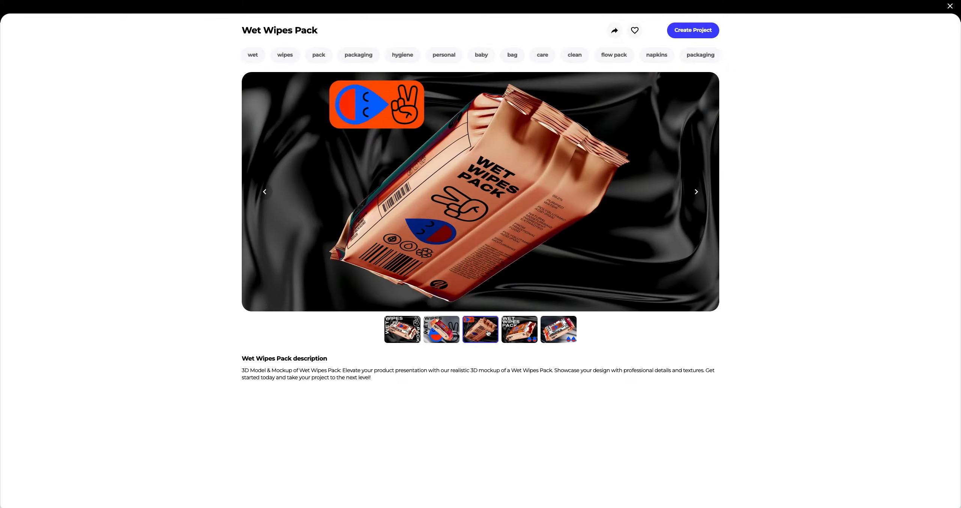
{"action": "left_click", "coordinate": [505, 333]}
{"action": "left_click", "coordinate": [565, 332]}
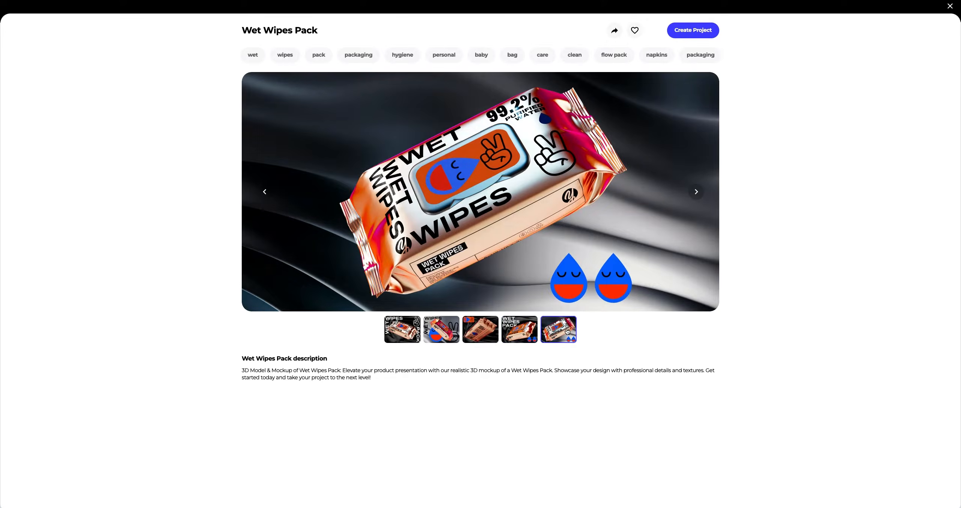
{"action": "left_click", "coordinate": [693, 30]}
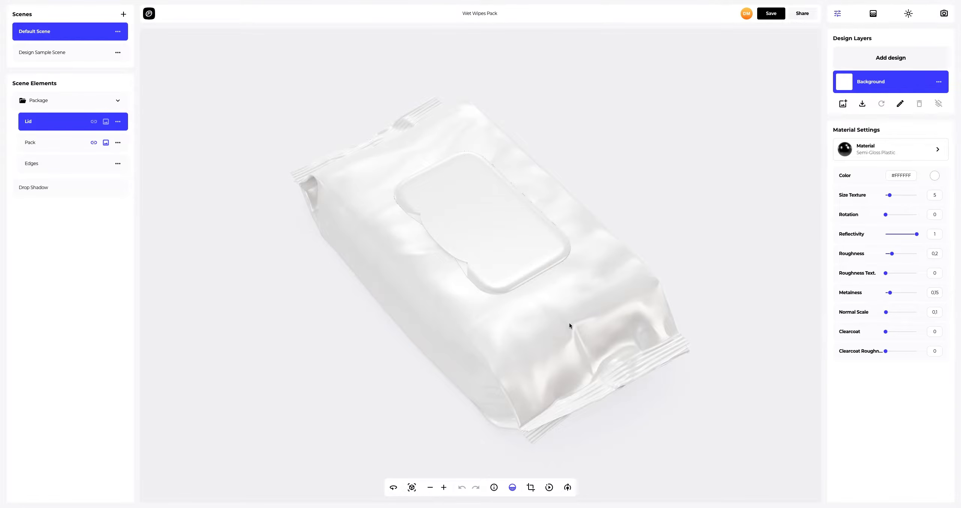
Turn off the scene effect that blackens the underside of the wet wipes pack.
{"action": "left_click_drag", "start_coordinate": [444, 332], "coordinate": [493, 238]}
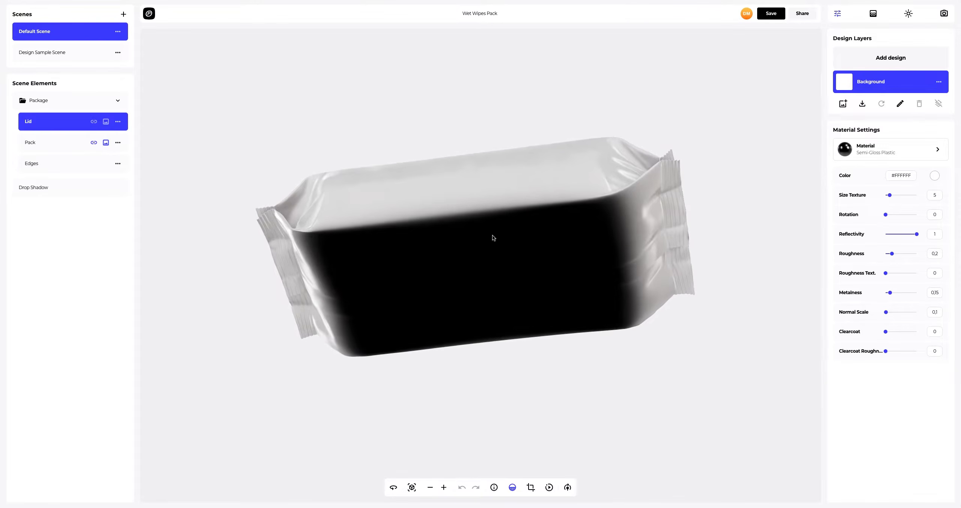
{"action": "left_click", "coordinate": [512, 488]}
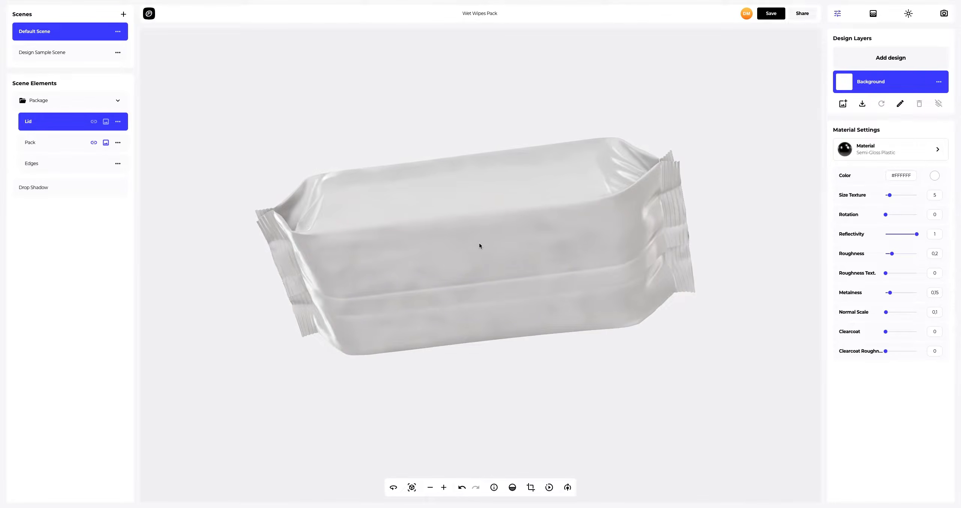
{"action": "left_click_drag", "start_coordinate": [479, 246], "coordinate": [484, 352]}
{"action": "scroll", "coordinate": [495, 322], "scroll_direction": "up", "scroll_amount": 5}
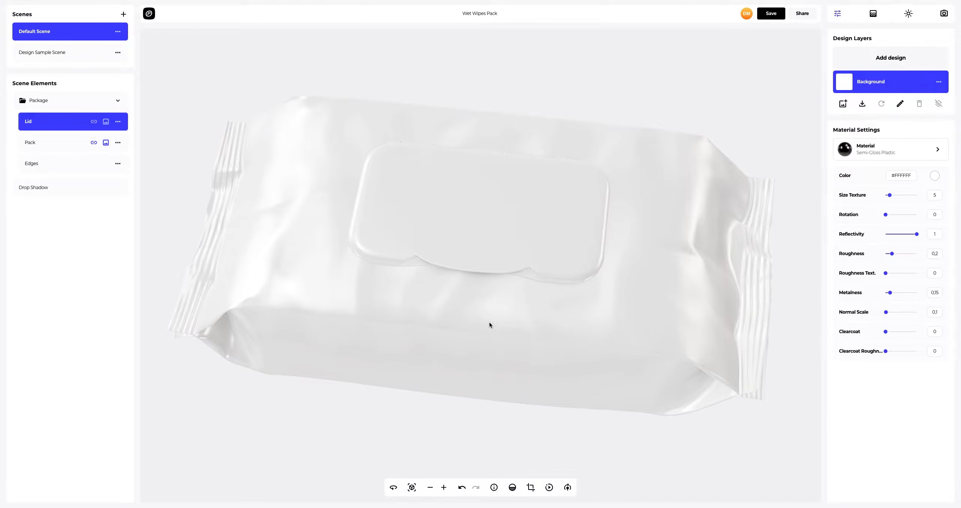
Assign the Deadeye material from the Miscellaneous category to the Pack element.
{"action": "left_click", "coordinate": [48, 141]}
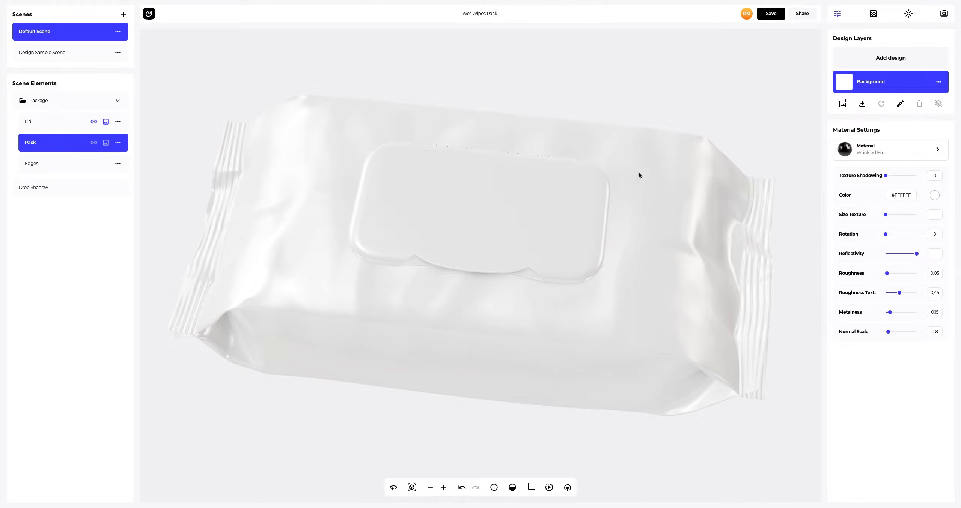
{"action": "left_click", "coordinate": [908, 151]}
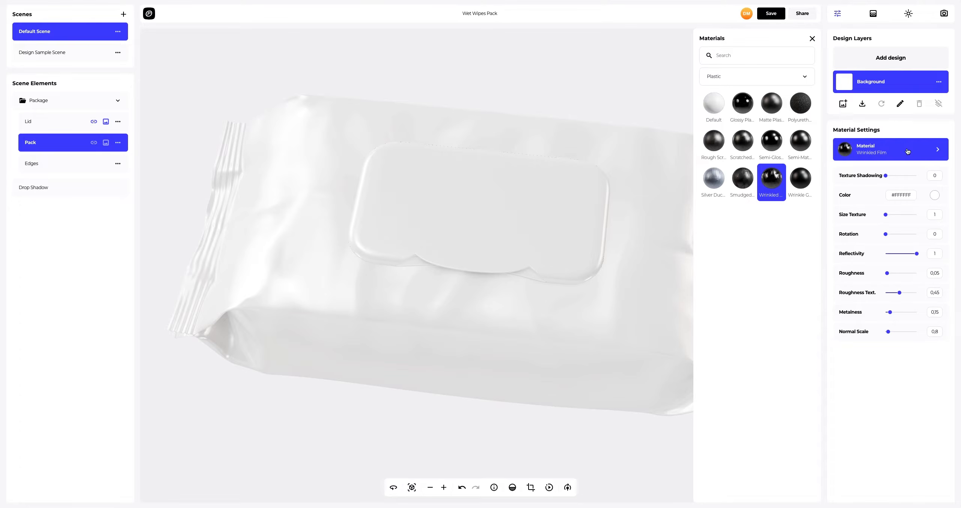
{"action": "left_click", "coordinate": [744, 78]}
{"action": "left_click", "coordinate": [721, 145]}
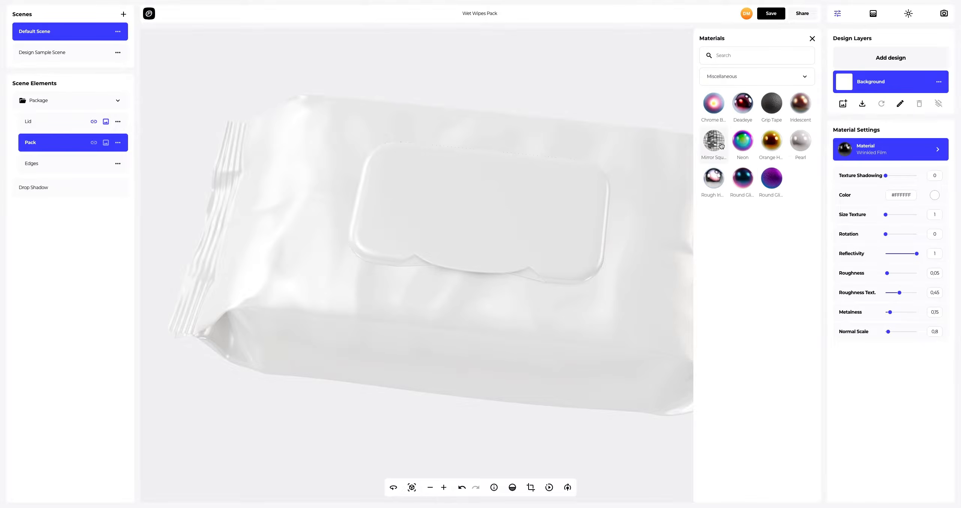
{"action": "left_click", "coordinate": [743, 103]}
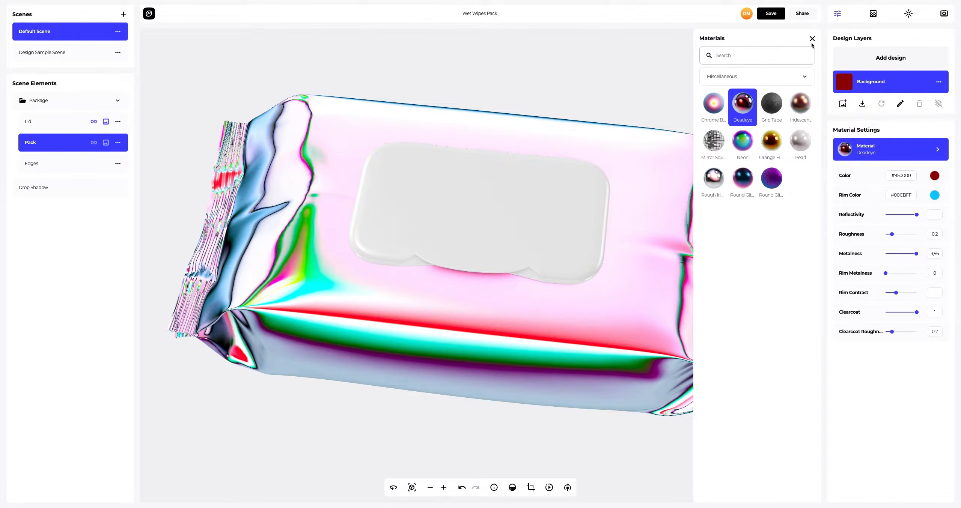
{"action": "left_click", "coordinate": [812, 38]}
Set the Pack material's color to #E7E4AC.
{"action": "left_click", "coordinate": [935, 176]}
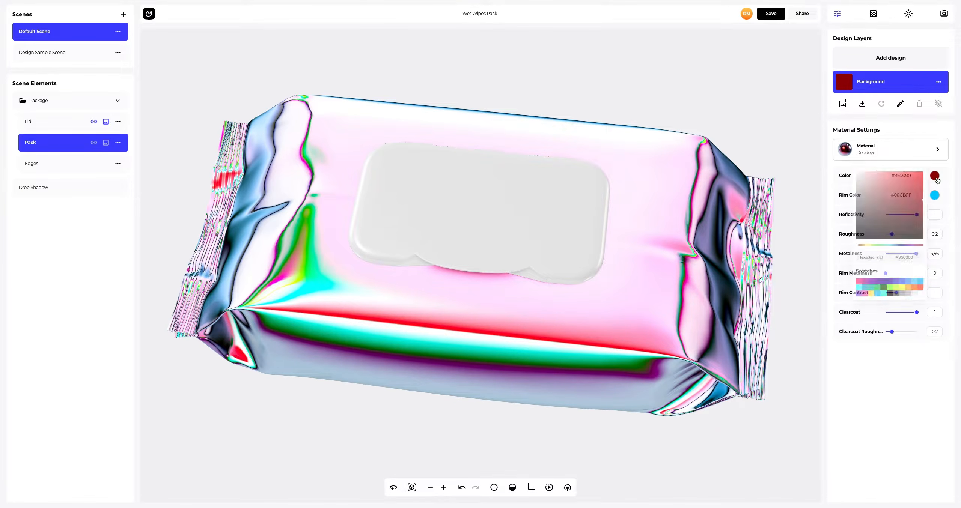
{"action": "left_click_drag", "start_coordinate": [899, 232], "coordinate": [868, 204]}
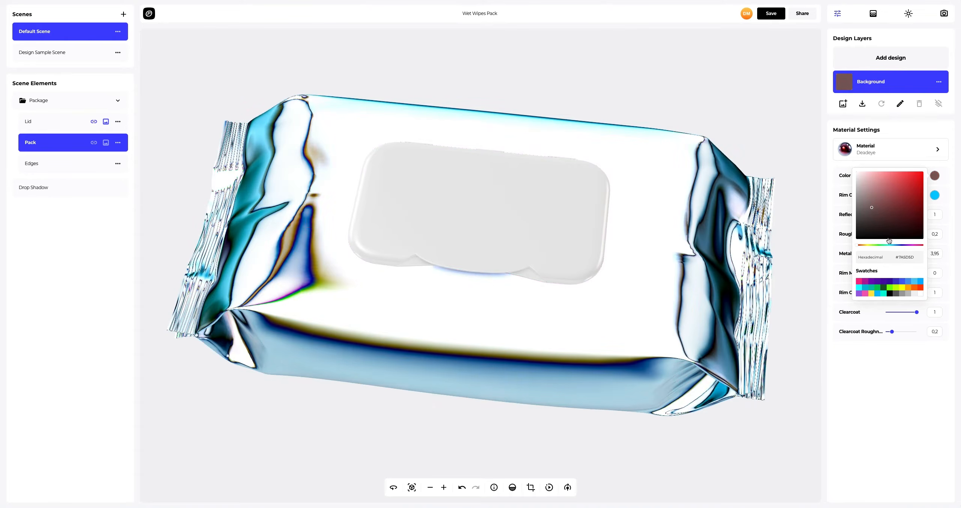
{"action": "left_click_drag", "start_coordinate": [916, 260], "coordinate": [876, 261]}
{"action": "type", "text": "E7E4AC"}
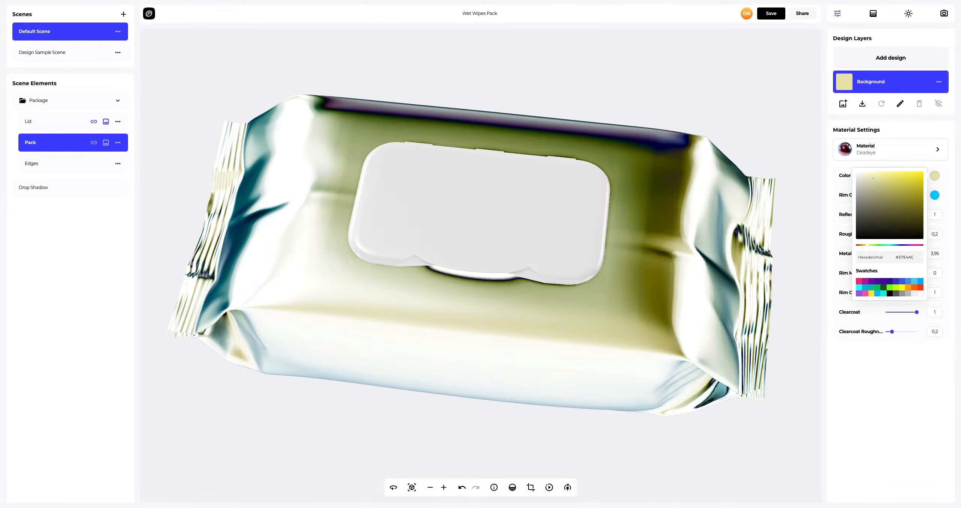
{"action": "left_click", "coordinate": [861, 359]}
Set the Pack material's rim color to #FF6400.
{"action": "left_click", "coordinate": [933, 196]}
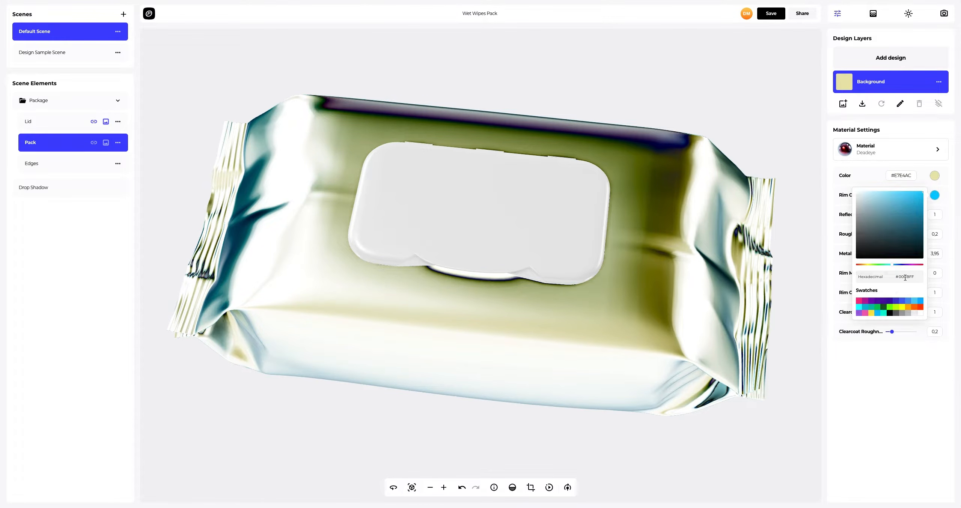
{"action": "left_click_drag", "start_coordinate": [914, 277], "coordinate": [894, 277]}
{"action": "type", "text": "FF6400"}
{"action": "left_click", "coordinate": [867, 338]}
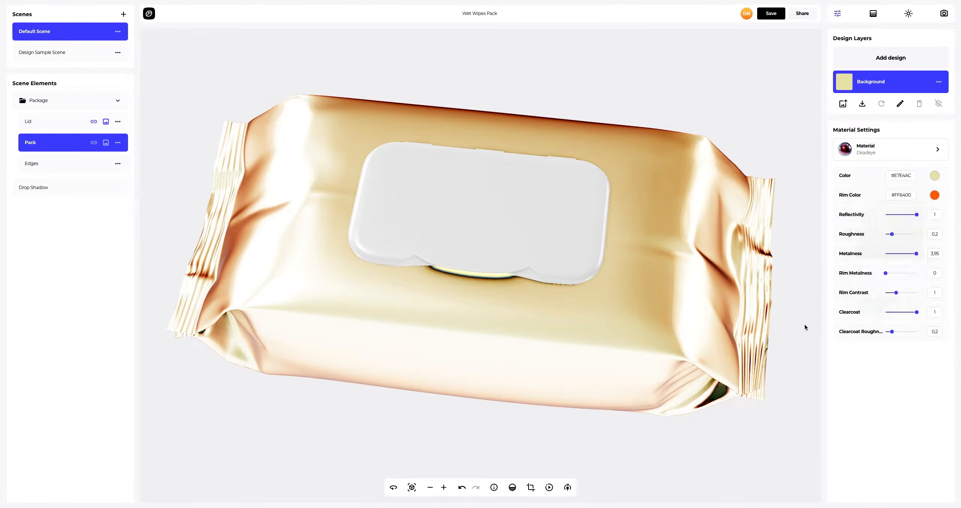
Set the Pack material's roughness to 0.25 and its metalness to 2.05.
{"action": "mouse_move", "coordinate": [586, 279]}
{"action": "left_mouse_down"}
{"action": "mouse_move", "coordinate": [584, 296]}
{"action": "mouse_move", "coordinate": [586, 285]}
{"action": "left_mouse_up"}
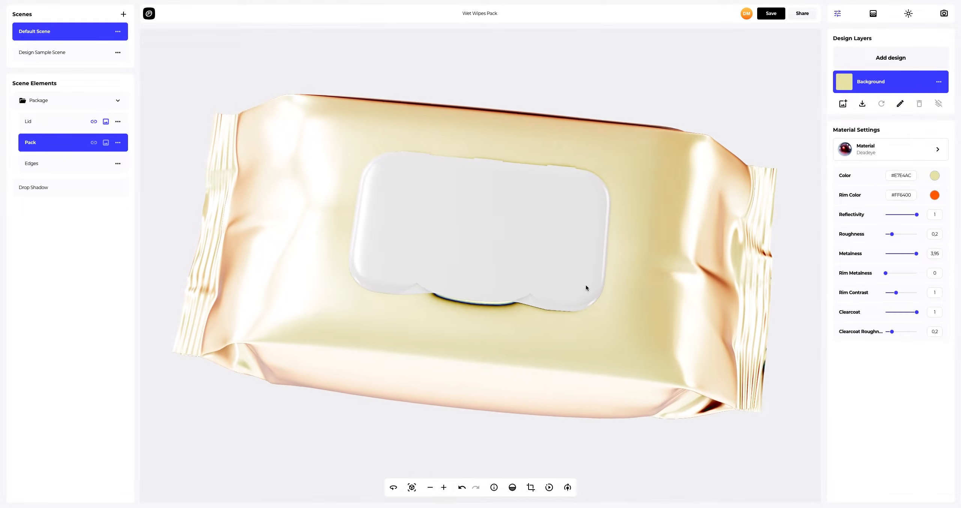
{"action": "left_click_drag", "start_coordinate": [892, 235], "coordinate": [909, 254]}
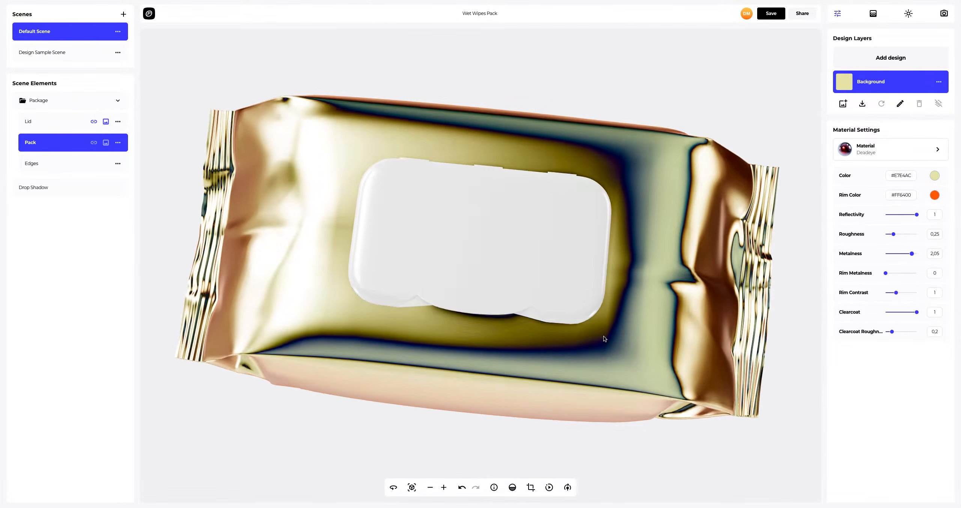
{"action": "left_click_drag", "start_coordinate": [604, 337], "coordinate": [588, 321]}
Set the Lid element's color to #000000 and its roughness to 0.35, with a larger texture size.
{"action": "left_click", "coordinate": [29, 122]}
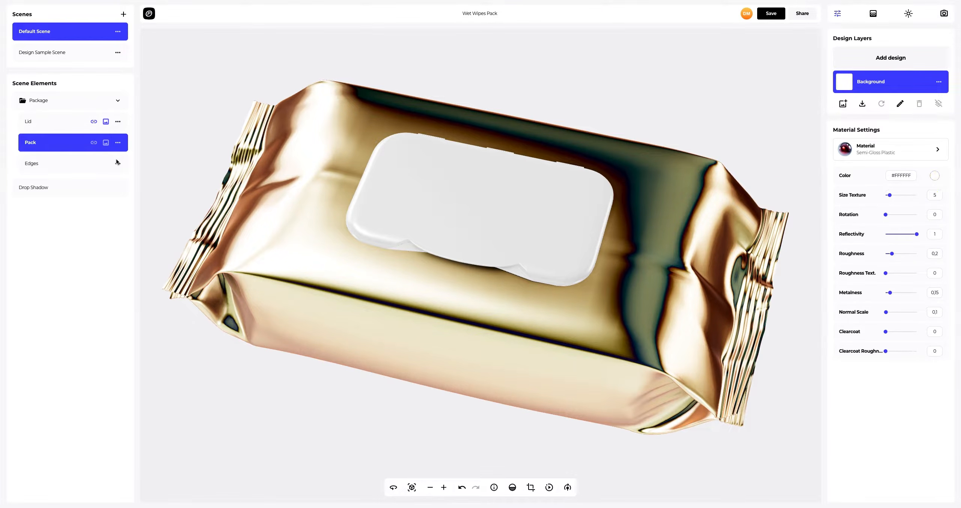
{"action": "left_click", "coordinate": [934, 176]}
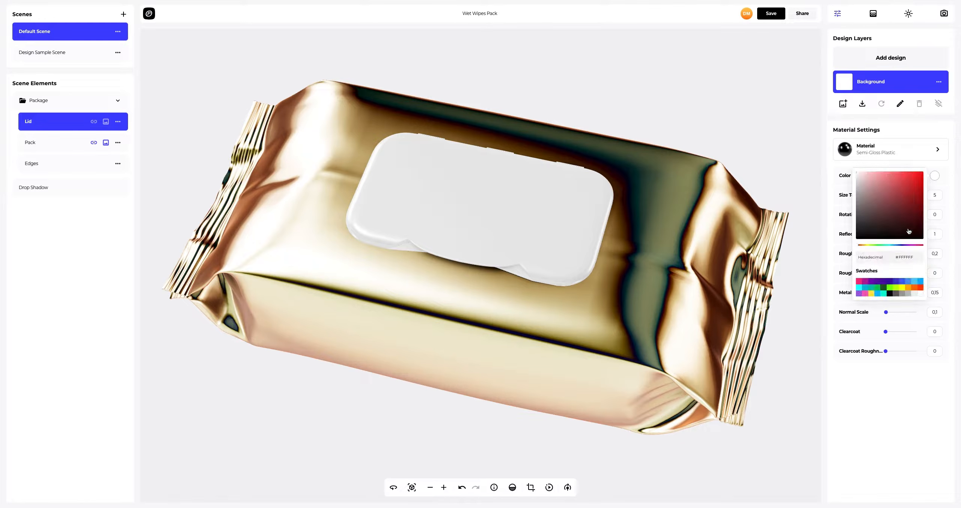
{"action": "type", "text": "000000"}
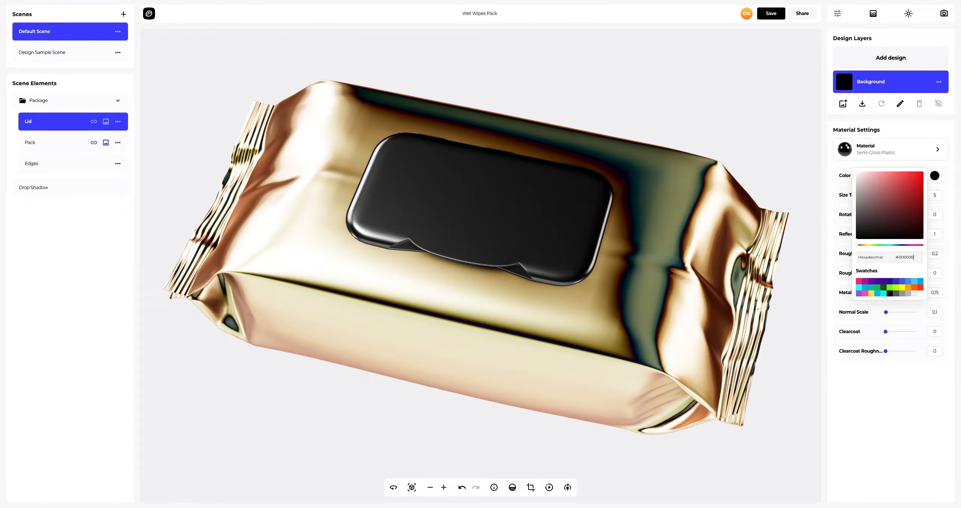
{"action": "left_click_drag", "start_coordinate": [484, 196], "coordinate": [452, 204]}
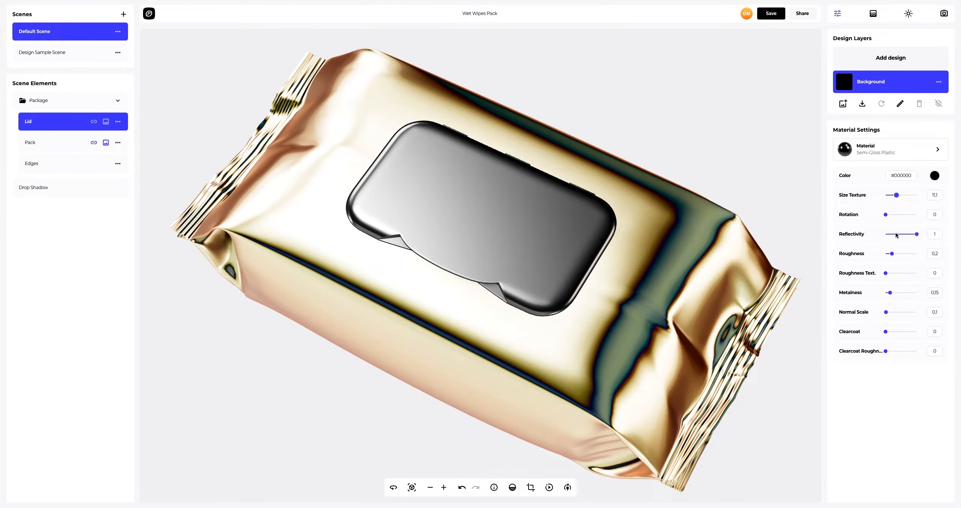
{"action": "left_click_drag", "start_coordinate": [893, 256], "coordinate": [896, 256]}
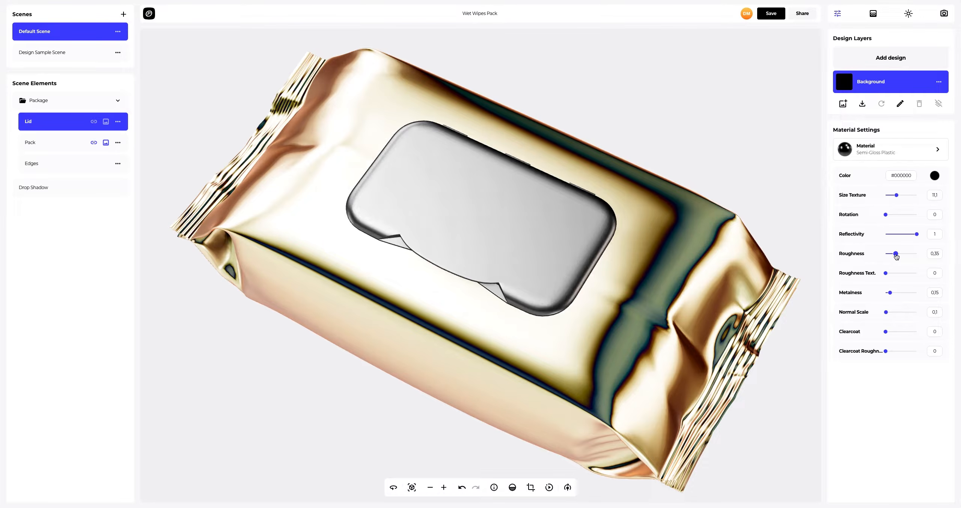
Assign the Rough Silver material from the Metal category to the Edges element.
{"action": "left_click_drag", "start_coordinate": [530, 293], "coordinate": [650, 199]}
{"action": "scroll", "coordinate": [651, 201], "scroll_direction": "up", "scroll_amount": 3}
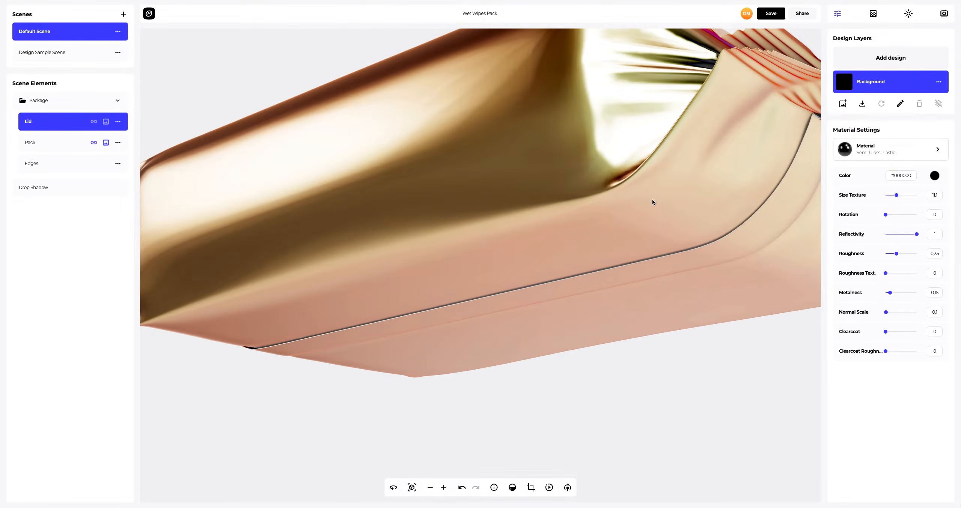
{"action": "left_click", "coordinate": [57, 164]}
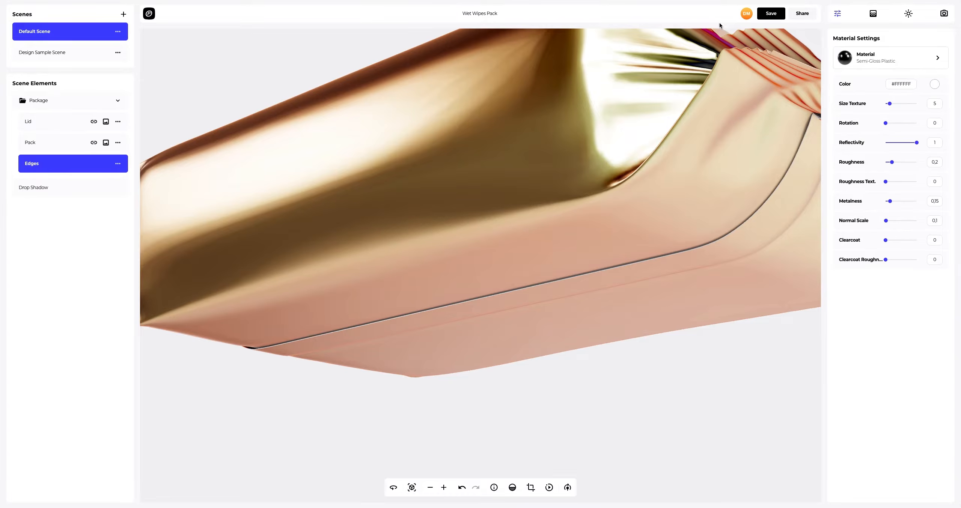
{"action": "left_click", "coordinate": [873, 55]}
{"action": "left_click", "coordinate": [757, 77]}
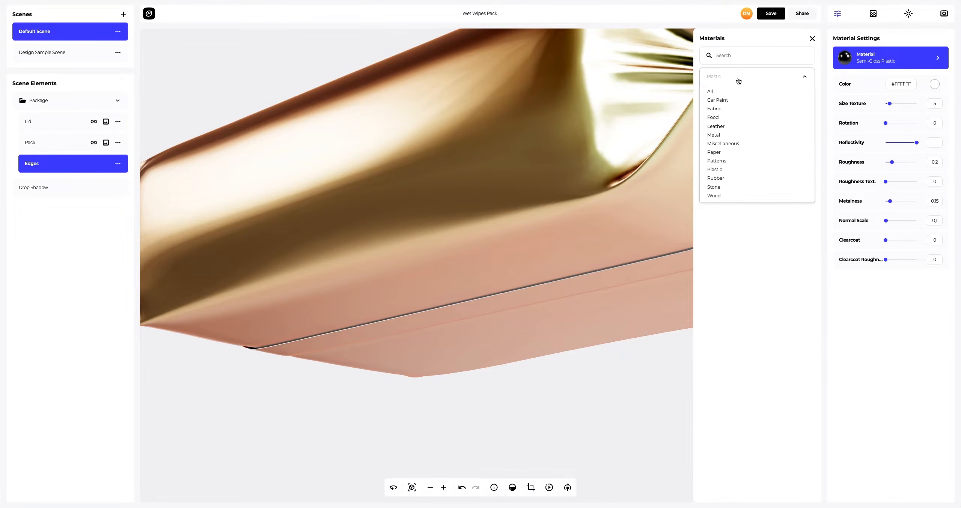
{"action": "left_click", "coordinate": [717, 134]}
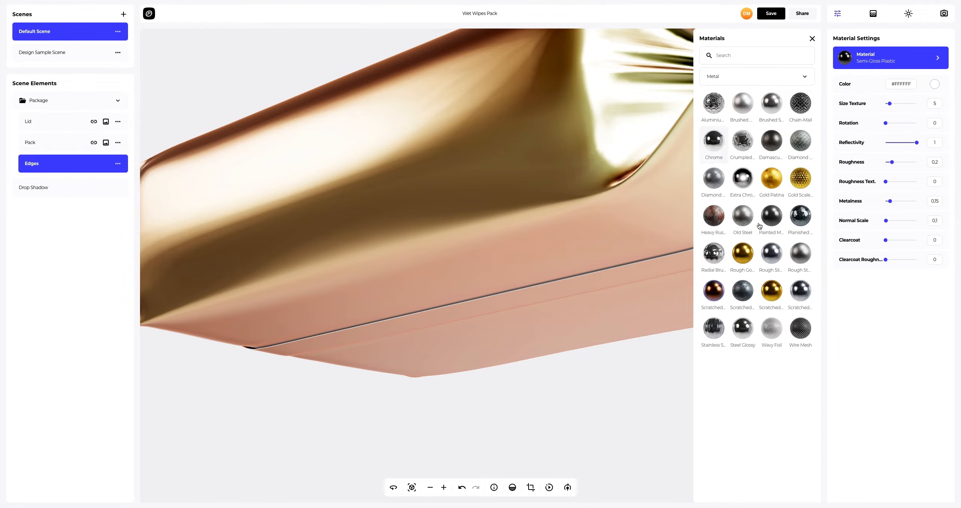
{"action": "left_click", "coordinate": [769, 259]}
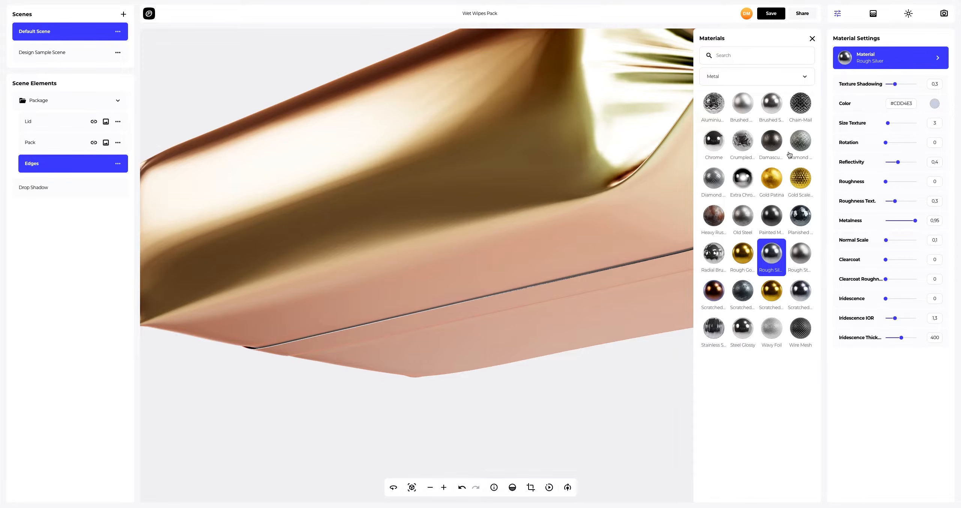
{"action": "left_click", "coordinate": [813, 39]}
Add Lid.png as a design on the Pack element and place it over the lid's outline at X 2766, Y 1143.
{"action": "left_click_drag", "start_coordinate": [741, 94], "coordinate": [559, 238]}
{"action": "scroll", "coordinate": [567, 211], "scroll_direction": "down", "scroll_amount": 10}
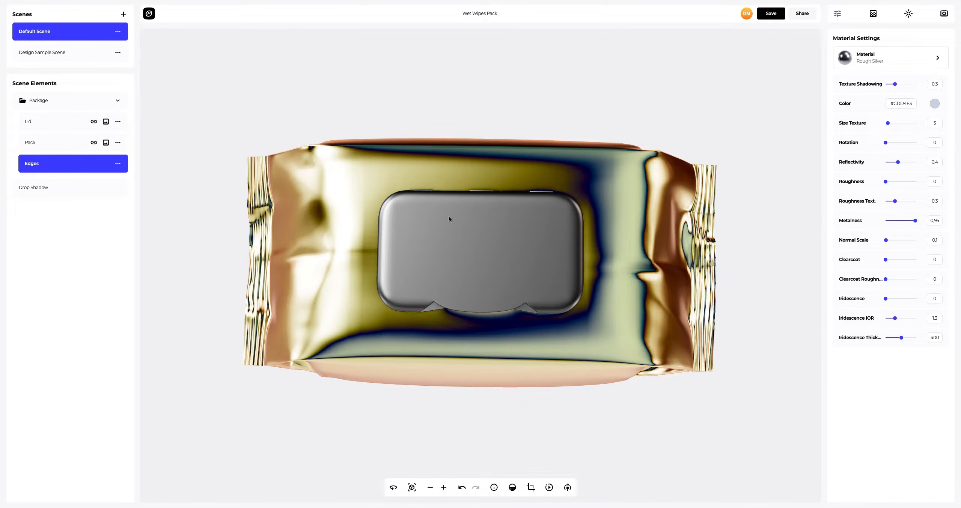
{"action": "left_click", "coordinate": [31, 140]}
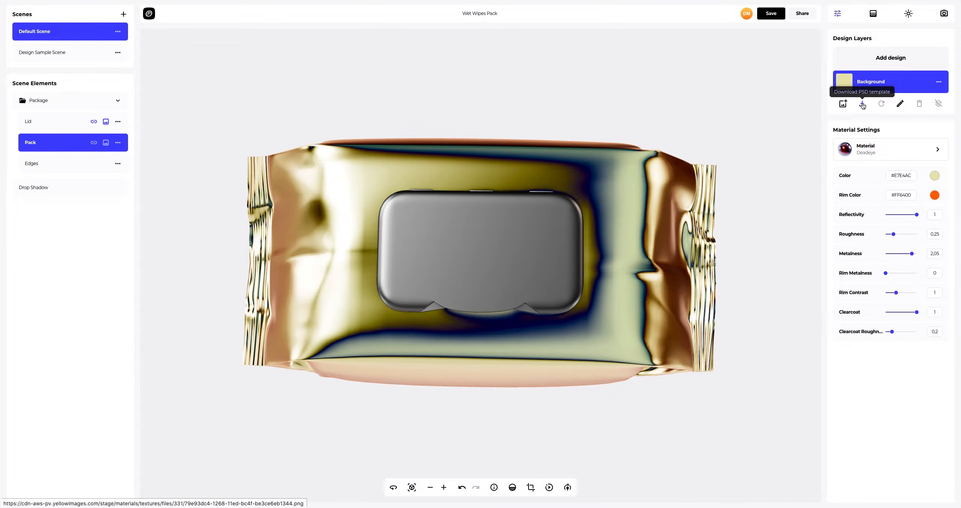
{"action": "left_click", "coordinate": [895, 57]}
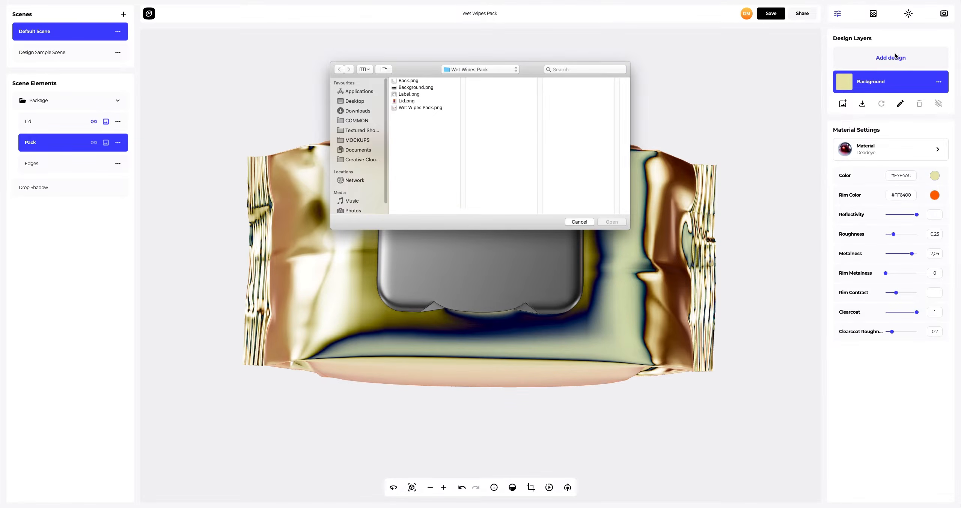
{"action": "left_click", "coordinate": [403, 101]}
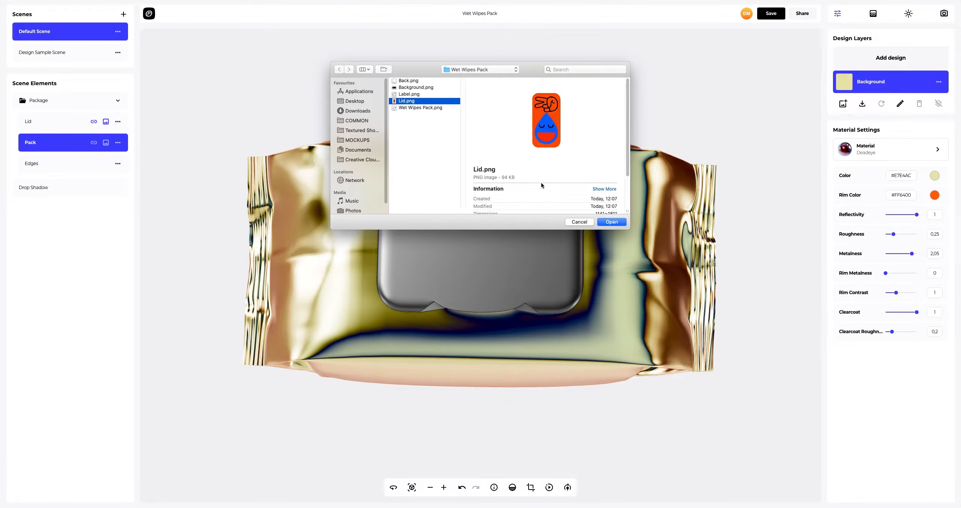
{"action": "left_click", "coordinate": [607, 222]}
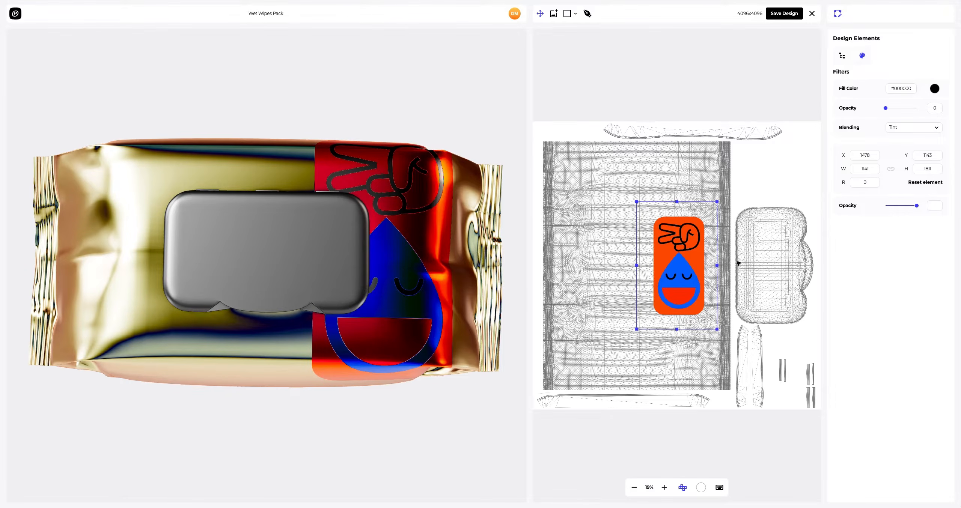
{"action": "scroll", "coordinate": [739, 263], "scroll_direction": "up", "scroll_amount": 3}
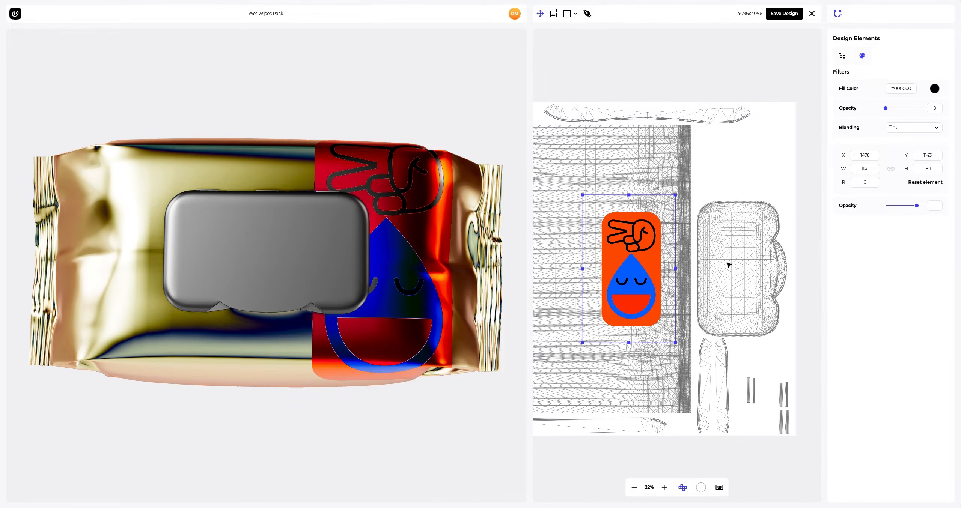
{"action": "left_click_drag", "start_coordinate": [648, 278], "coordinate": [740, 281]}
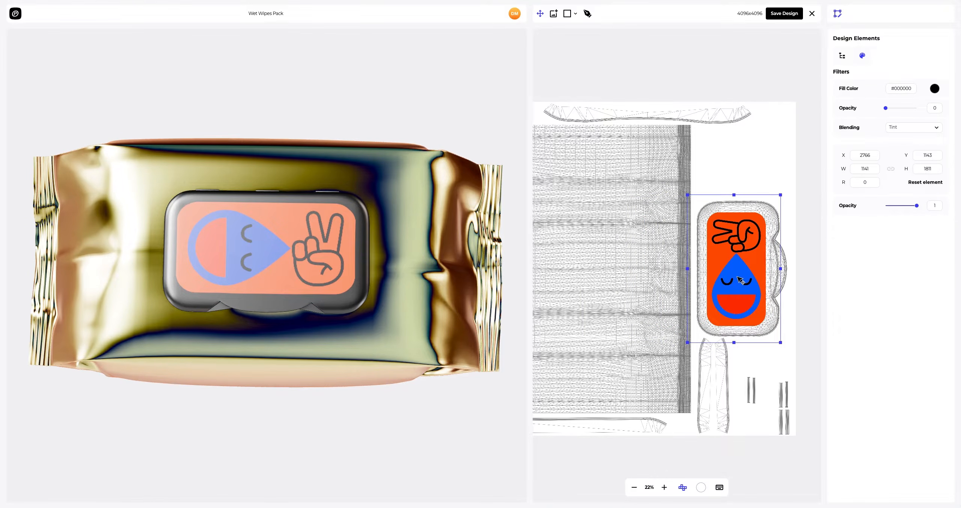
{"action": "mouse_move", "coordinate": [299, 259]}
{"action": "left_mouse_down"}
{"action": "mouse_move", "coordinate": [276, 239]}
{"action": "mouse_move", "coordinate": [284, 224]}
{"action": "mouse_move", "coordinate": [299, 263]}
{"action": "left_mouse_up"}
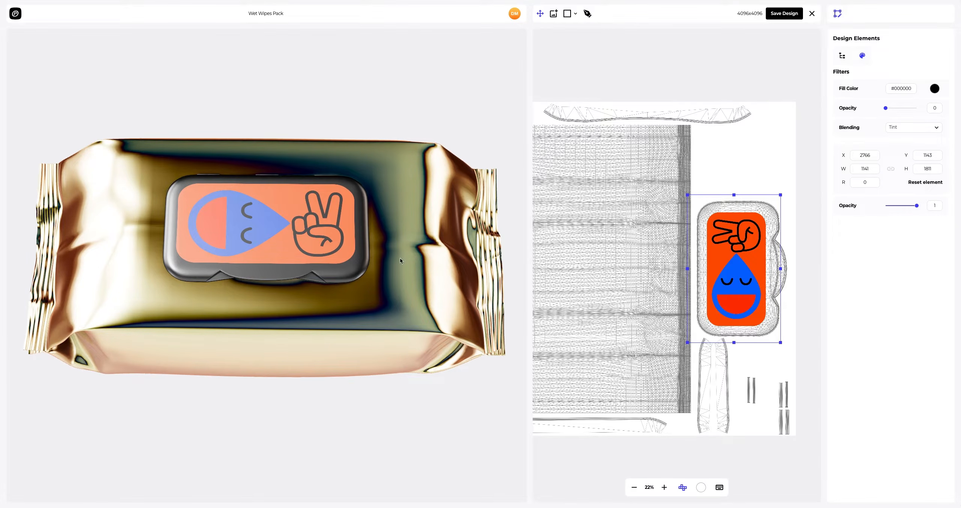
Add the Label.png image to the design and position it at X 520, Y 981 so it wraps the pack's front.
{"action": "scroll", "coordinate": [612, 285], "scroll_direction": "down", "scroll_amount": 5}
{"action": "left_click_drag", "start_coordinate": [583, 273], "coordinate": [639, 281]}
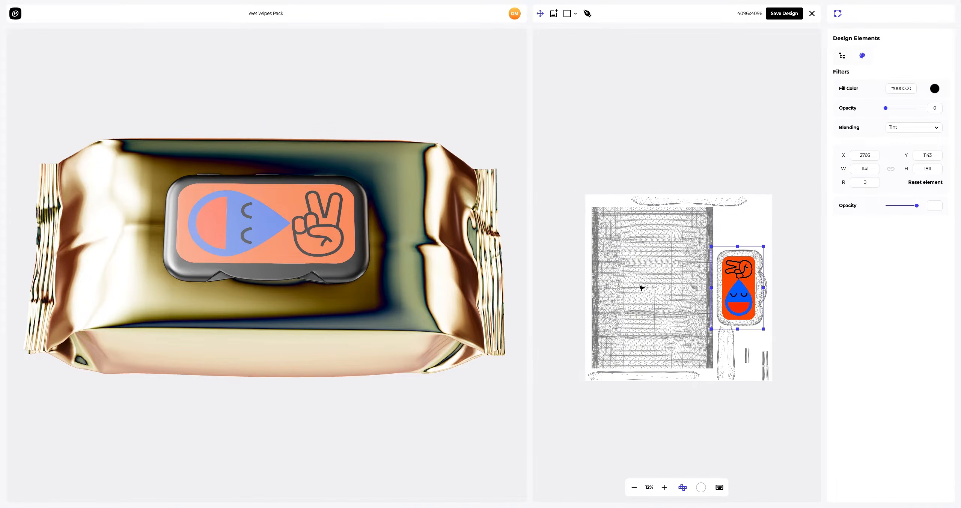
{"action": "scroll", "coordinate": [641, 289], "scroll_direction": "up", "scroll_amount": 2}
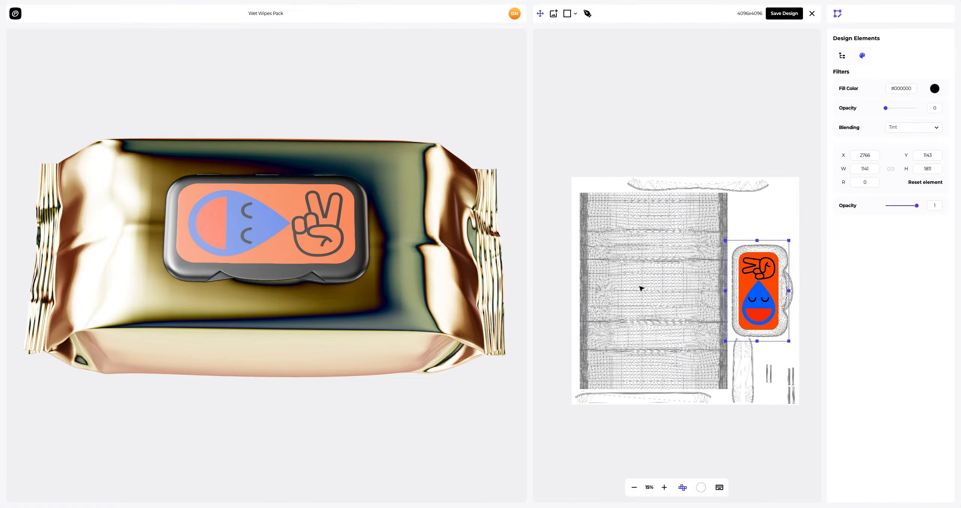
{"action": "left_click", "coordinate": [555, 13]}
{"action": "left_click", "coordinate": [410, 94]}
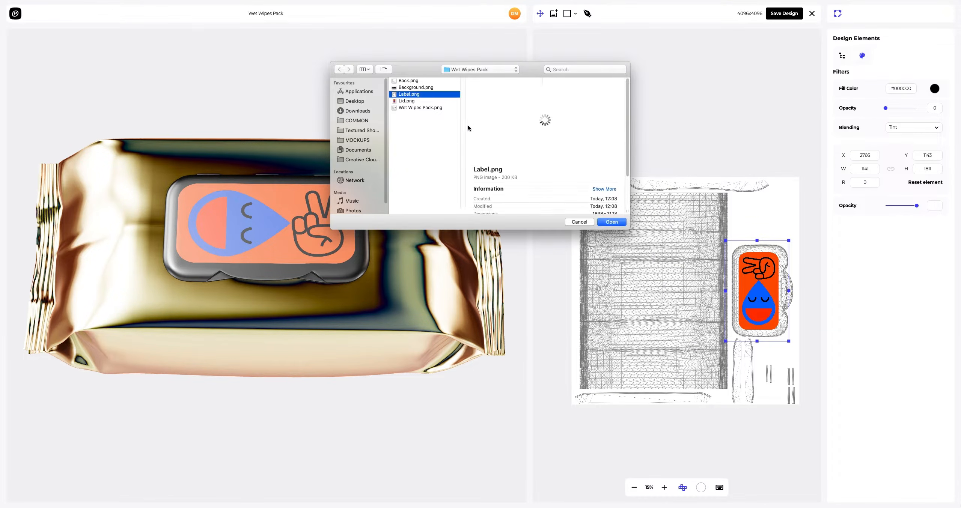
{"action": "left_click", "coordinate": [614, 222]}
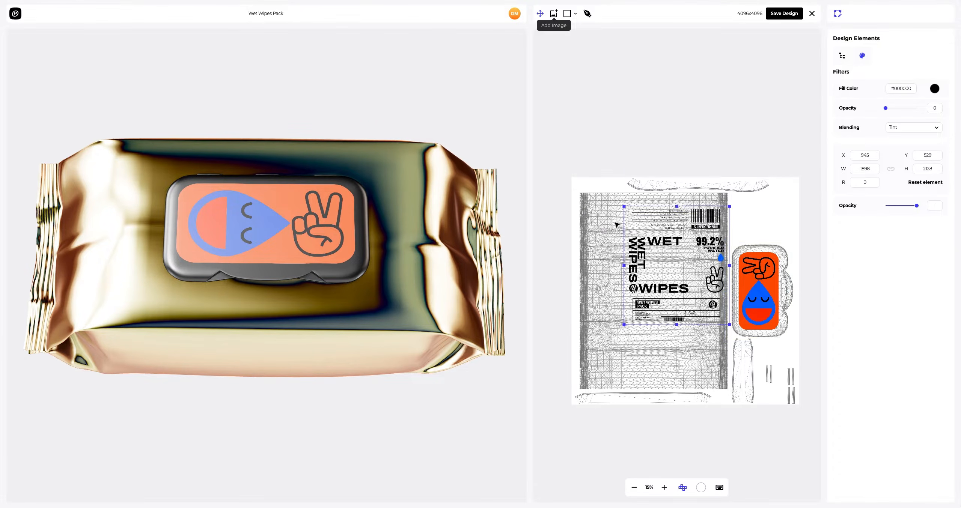
{"action": "left_click_drag", "start_coordinate": [315, 280], "coordinate": [315, 324]}
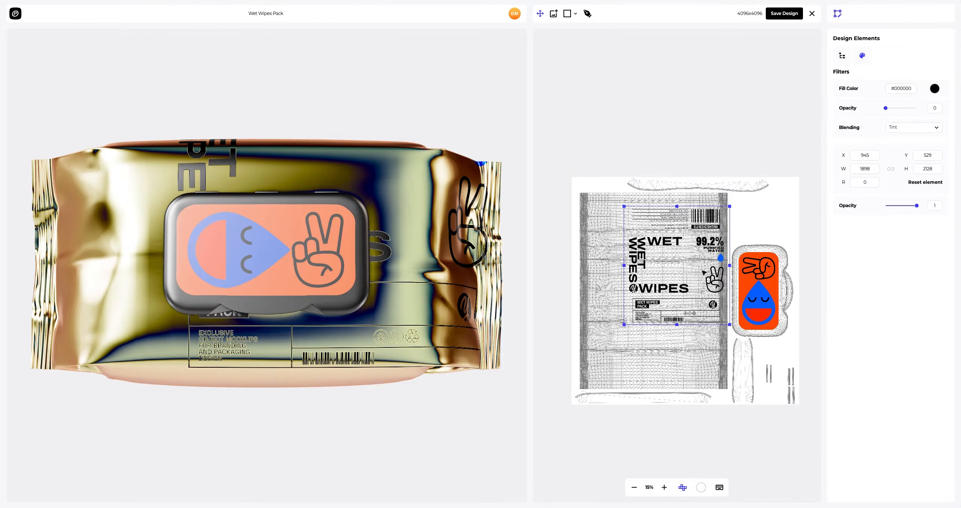
{"action": "left_click_drag", "start_coordinate": [667, 243], "coordinate": [643, 270]}
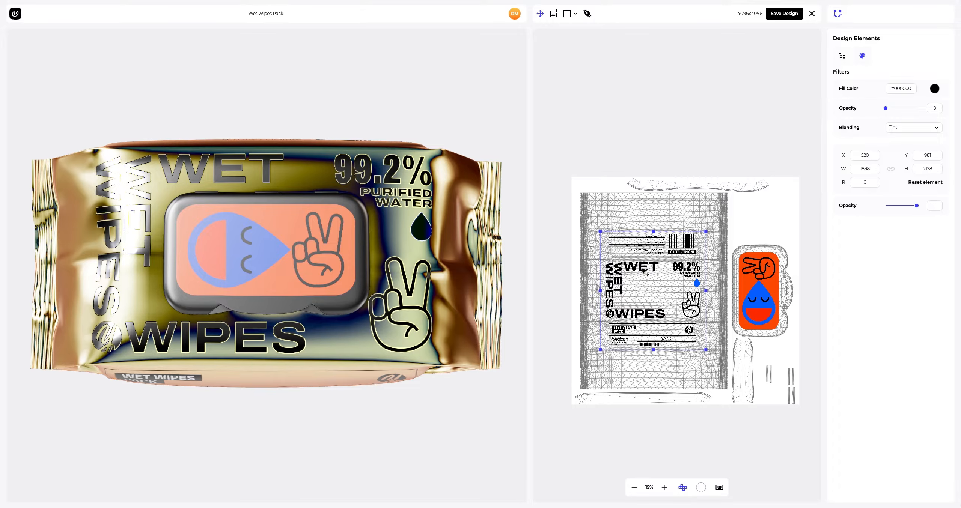
Add the Back.png image to the design for the pack's back side and save the design.
{"action": "left_click_drag", "start_coordinate": [386, 319], "coordinate": [58, 129]}
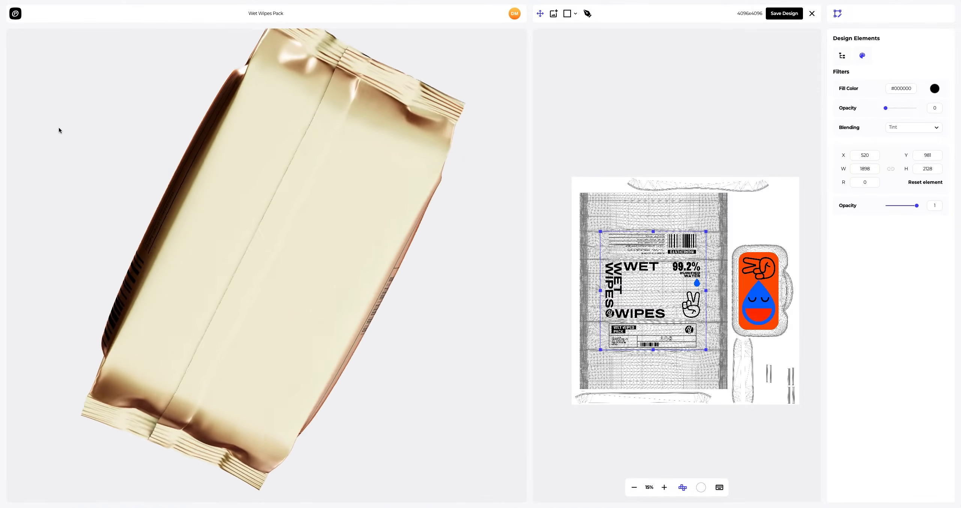
{"action": "left_click", "coordinate": [552, 15]}
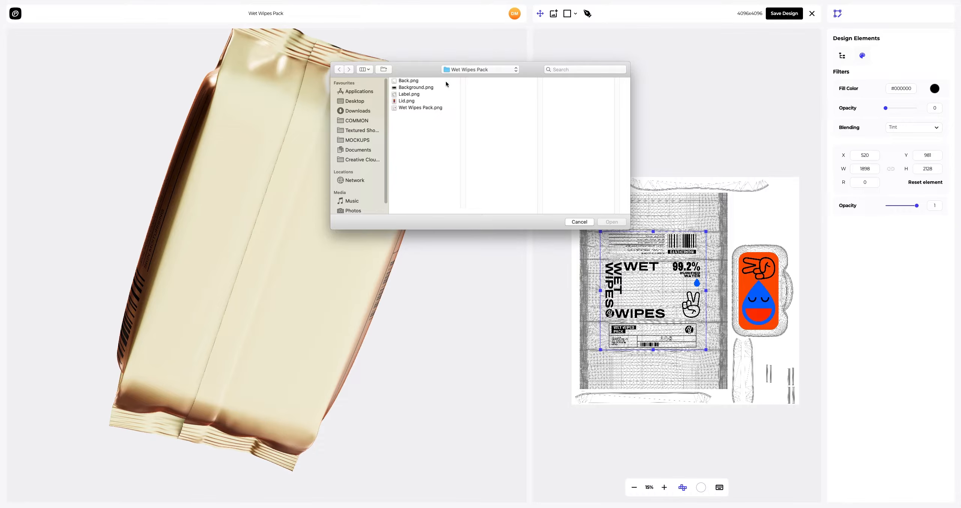
{"action": "left_click", "coordinate": [409, 81]}
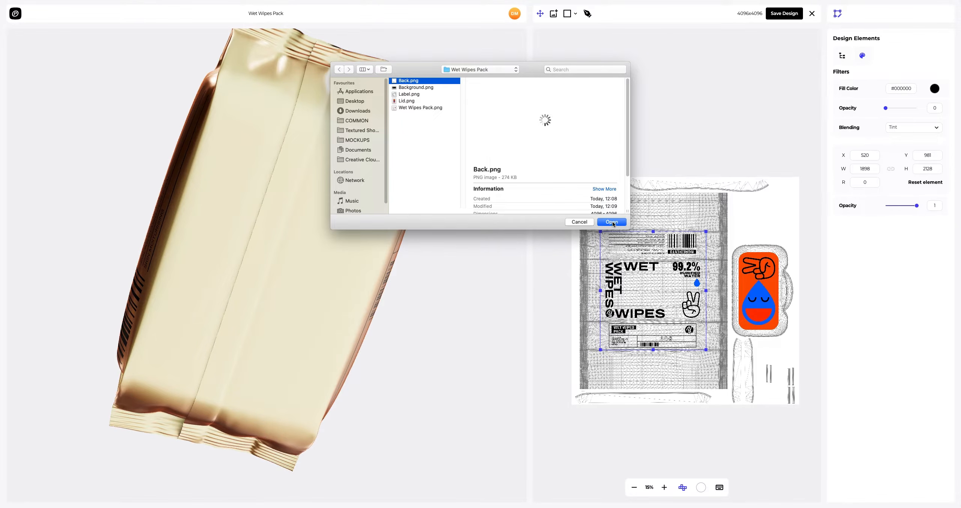
{"action": "left_click", "coordinate": [612, 222]}
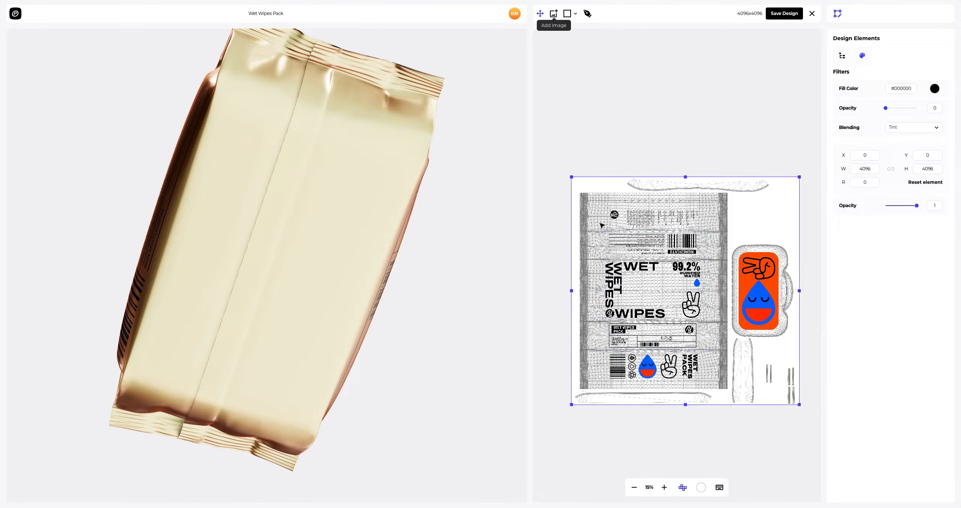
{"action": "left_click_drag", "start_coordinate": [311, 121], "coordinate": [121, 120]}
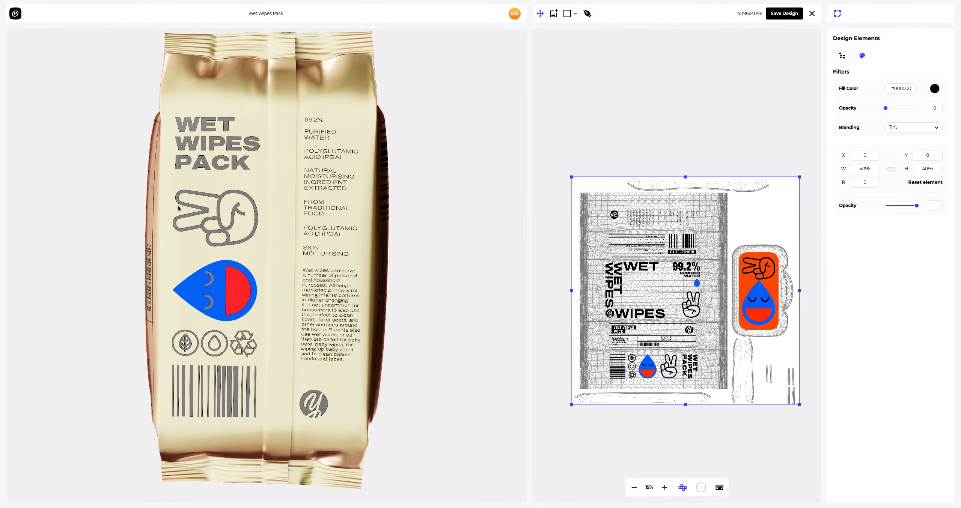
{"action": "left_click_drag", "start_coordinate": [178, 217], "coordinate": [282, 416]}
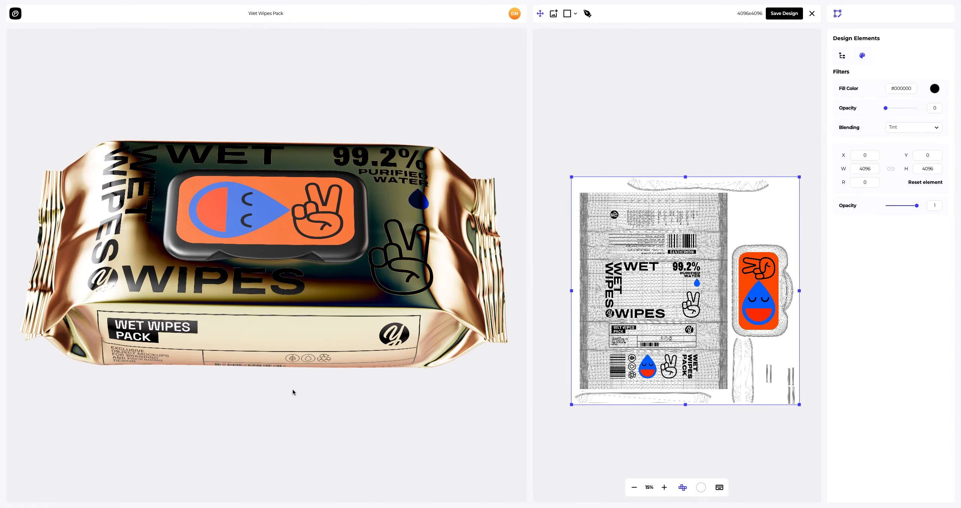
{"action": "left_click", "coordinate": [775, 16]}
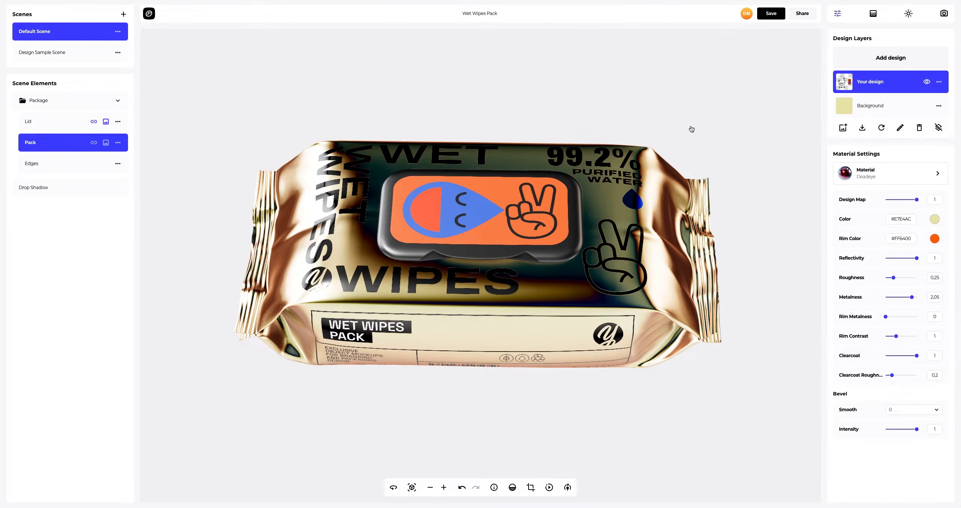
Set the rim light's color to #F72268 and its intensity to 2.
{"action": "left_click", "coordinate": [411, 489]}
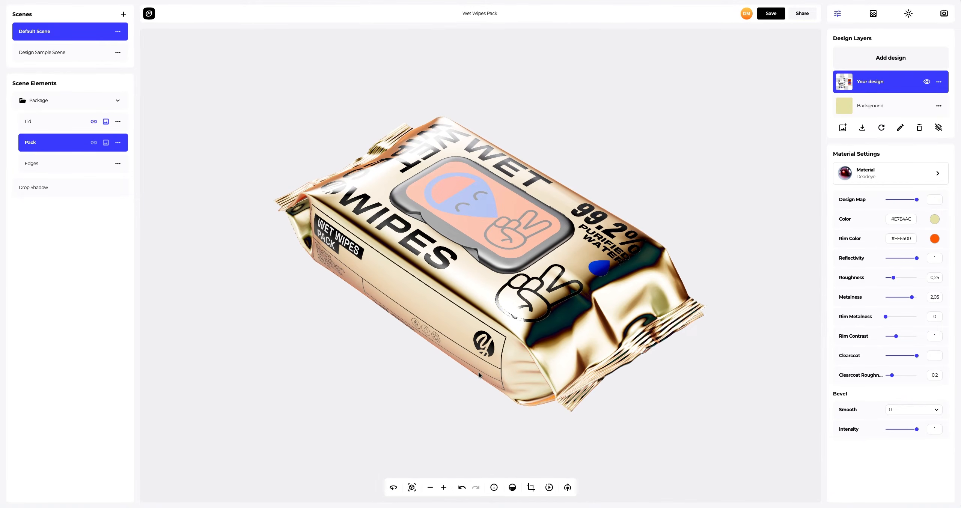
{"action": "left_click", "coordinate": [908, 14]}
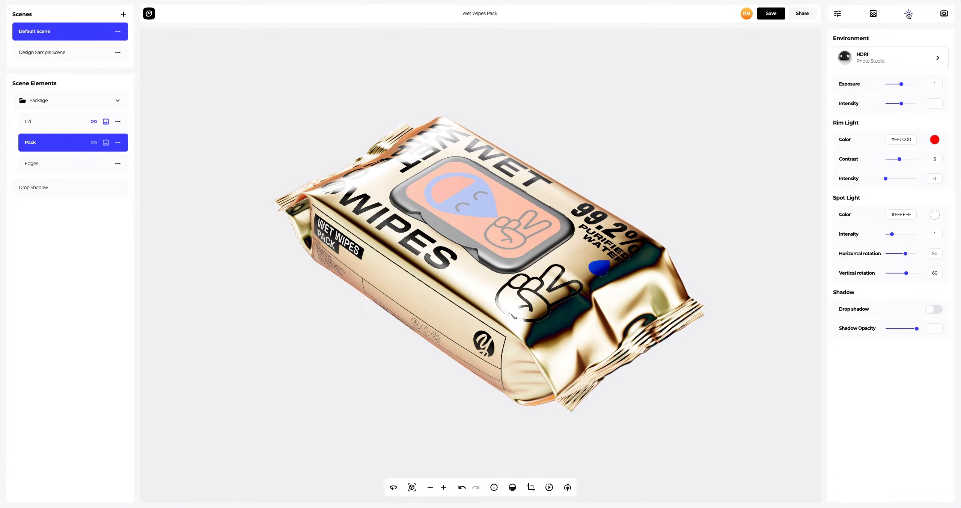
{"action": "left_click", "coordinate": [935, 138]}
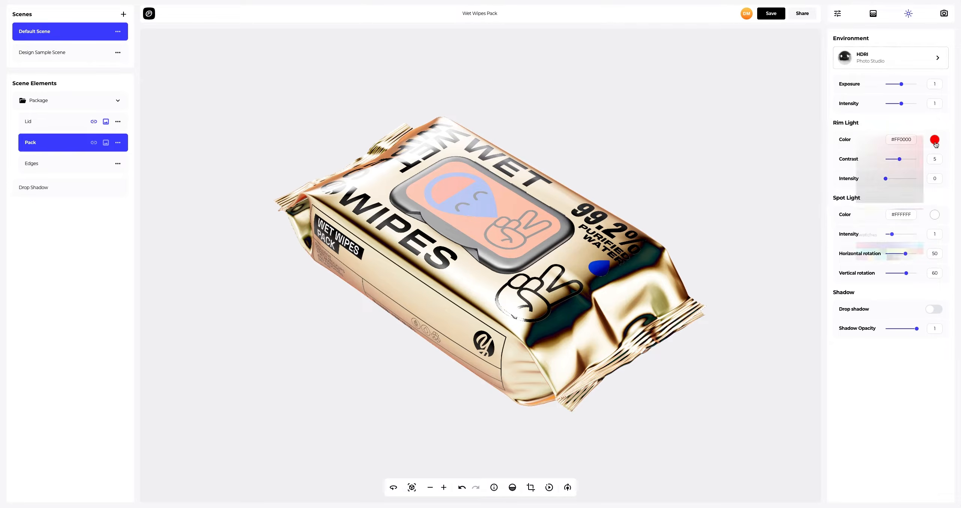
{"action": "left_click_drag", "start_coordinate": [917, 221], "coordinate": [892, 225]}
{"action": "type", "text": "F722685"}
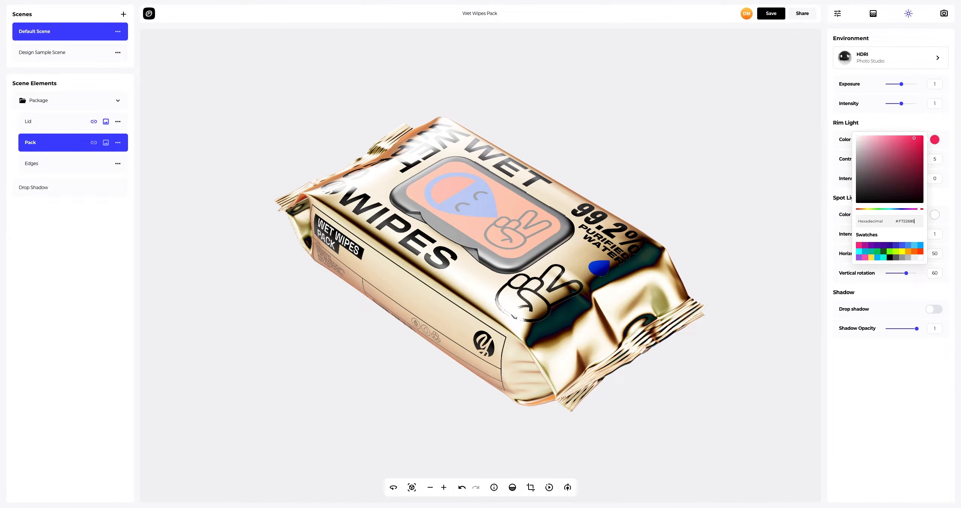
{"action": "left_click", "coordinate": [831, 230]}
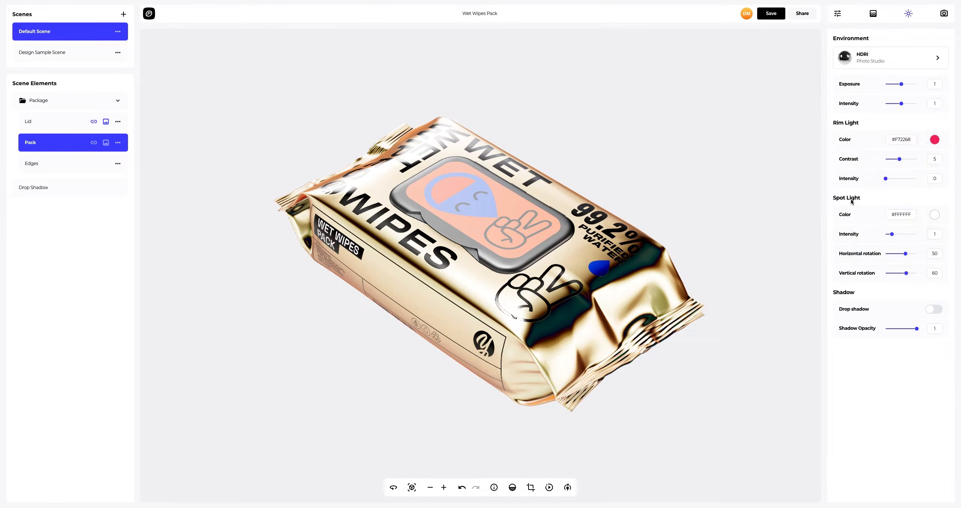
{"action": "left_click_drag", "start_coordinate": [886, 179], "coordinate": [916, 179]}
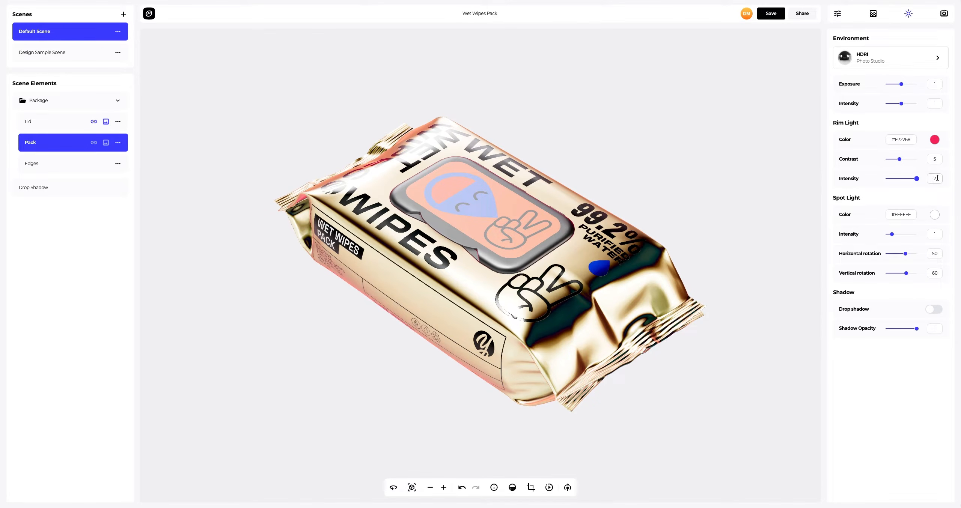
{"action": "left_click_drag", "start_coordinate": [662, 236], "coordinate": [647, 250]}
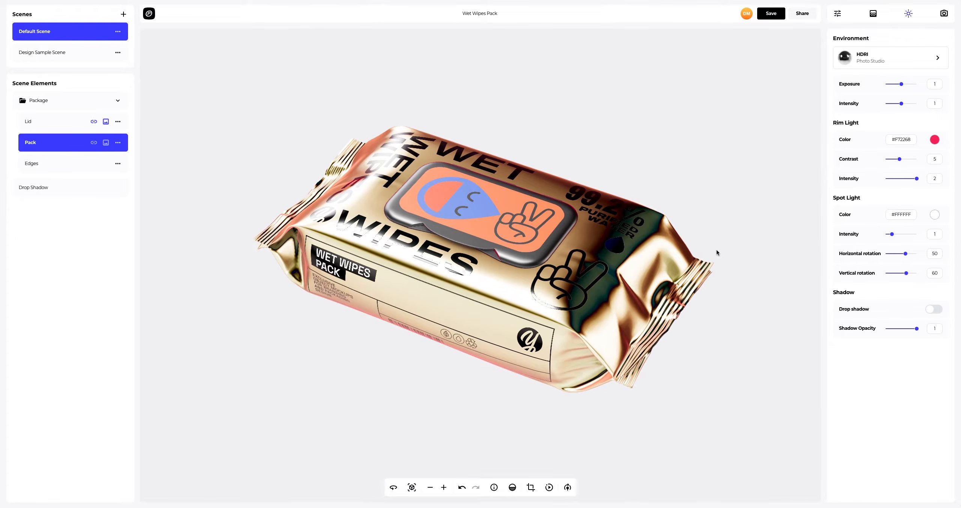
Set the spot light's color to #1884FF.
{"action": "left_click", "coordinate": [935, 216]}
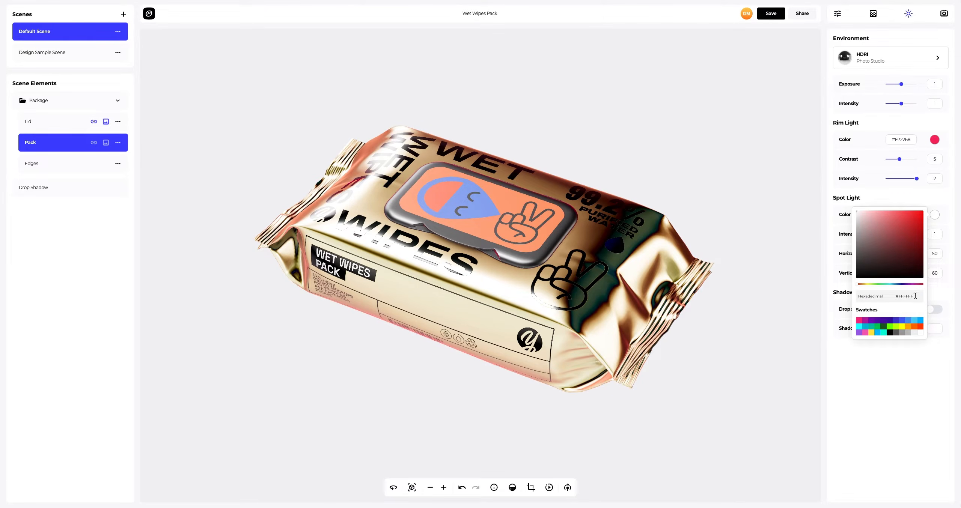
{"action": "left_click_drag", "start_coordinate": [915, 296], "coordinate": [892, 298]}
{"action": "type", "text": "#1884FF"}
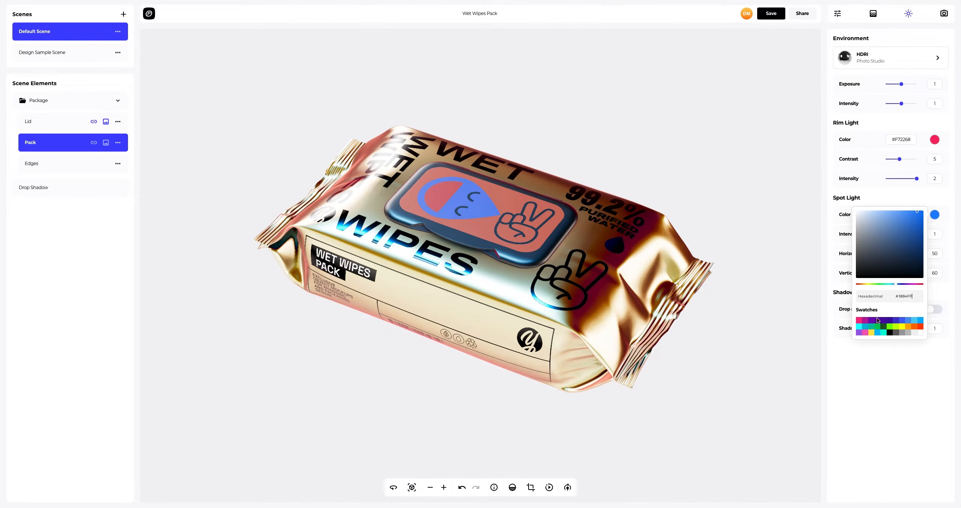
Set the spot light's intensity to 1.32, horizontal rotation to 23.8 and vertical rotation to 41.1, and inspect the pack from several angles.
{"action": "left_click", "coordinate": [863, 364]}
{"action": "left_click_drag", "start_coordinate": [892, 235], "coordinate": [905, 275]}
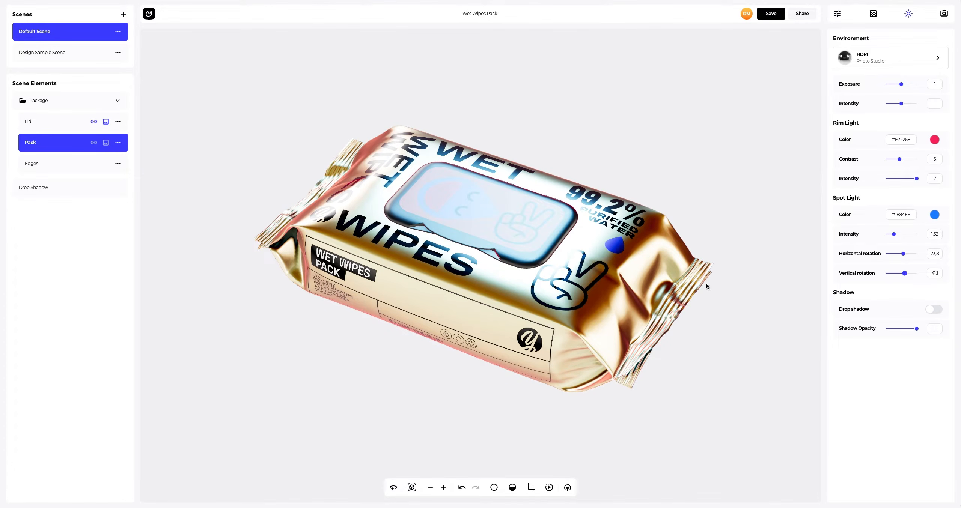
{"action": "left_click_drag", "start_coordinate": [543, 303], "coordinate": [155, 293]}
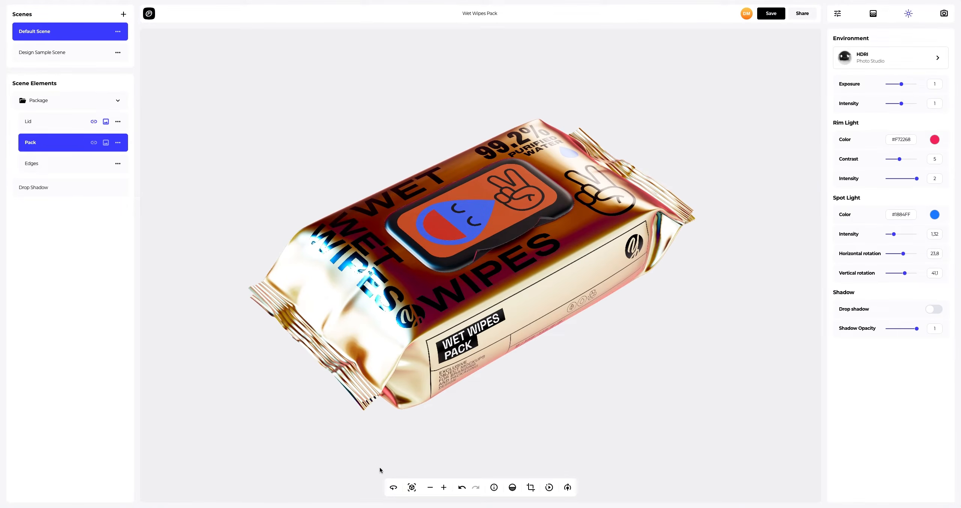
{"action": "left_click", "coordinate": [412, 492]}
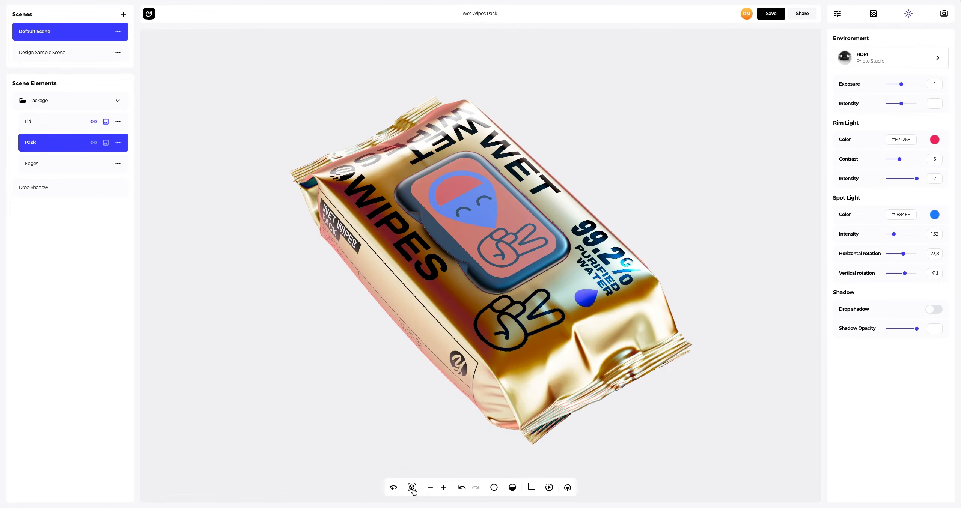
{"action": "mouse_move", "coordinate": [468, 390]}
{"action": "left_mouse_down"}
{"action": "mouse_move", "coordinate": [497, 380]}
{"action": "mouse_move", "coordinate": [466, 394]}
{"action": "mouse_move", "coordinate": [476, 392]}
{"action": "left_mouse_up"}
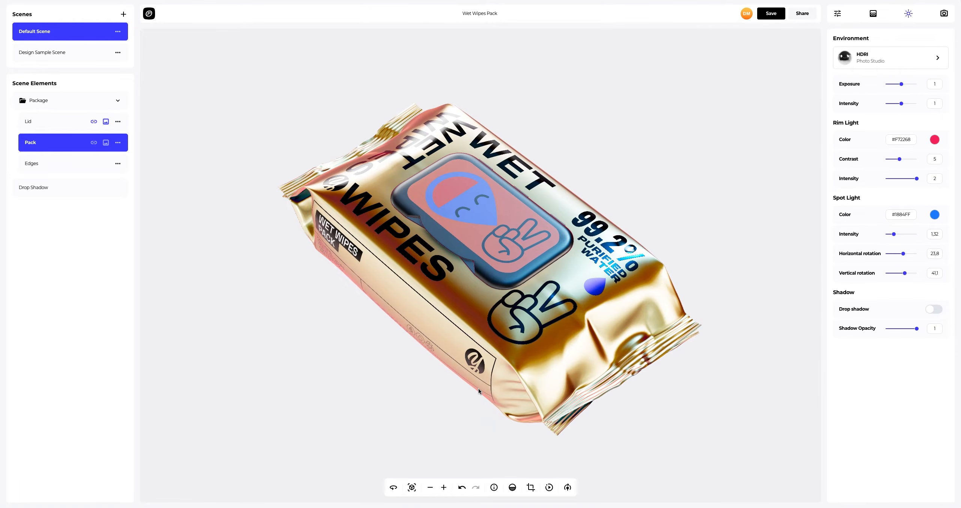
Try a solid dark blue background for the scene, and try the lighter blue #5555EC.
{"action": "left_click", "coordinate": [873, 14]}
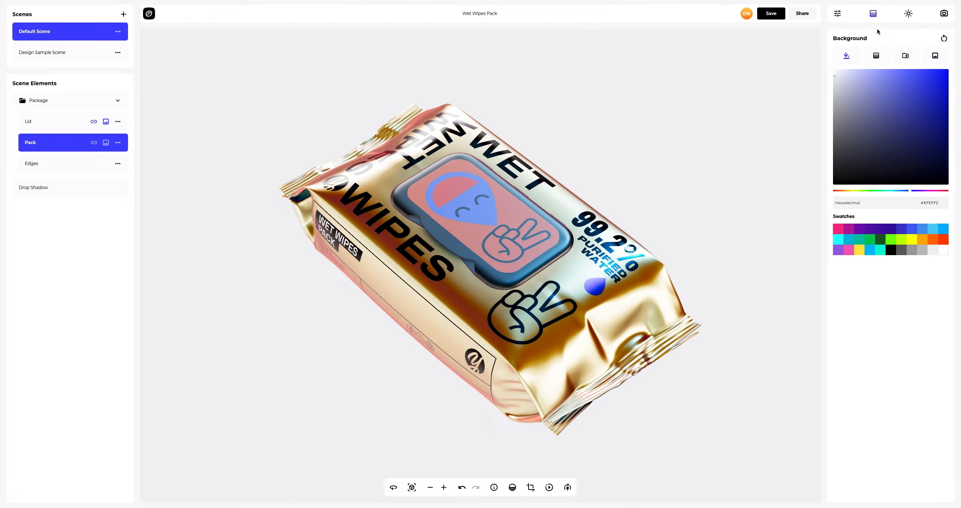
{"action": "left_click_drag", "start_coordinate": [873, 89], "coordinate": [933, 141]}
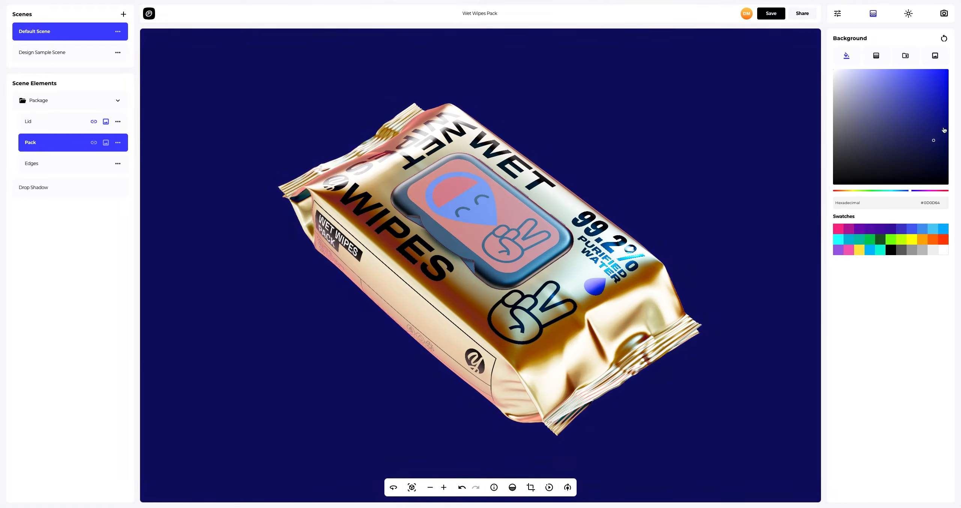
{"action": "mouse_move", "coordinate": [941, 109]}
{"action": "left_mouse_down"}
{"action": "mouse_move", "coordinate": [927, 83]}
{"action": "mouse_move", "coordinate": [907, 79]}
{"action": "left_mouse_up"}
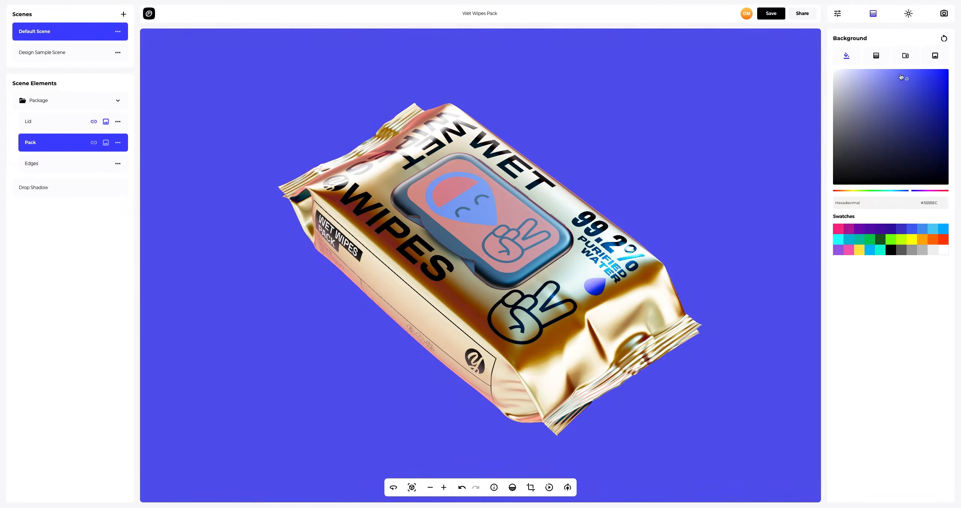
Try a radial gradient background with Color A #FF3D01 and Color B #FEE440.
{"action": "left_click", "coordinate": [876, 56]}
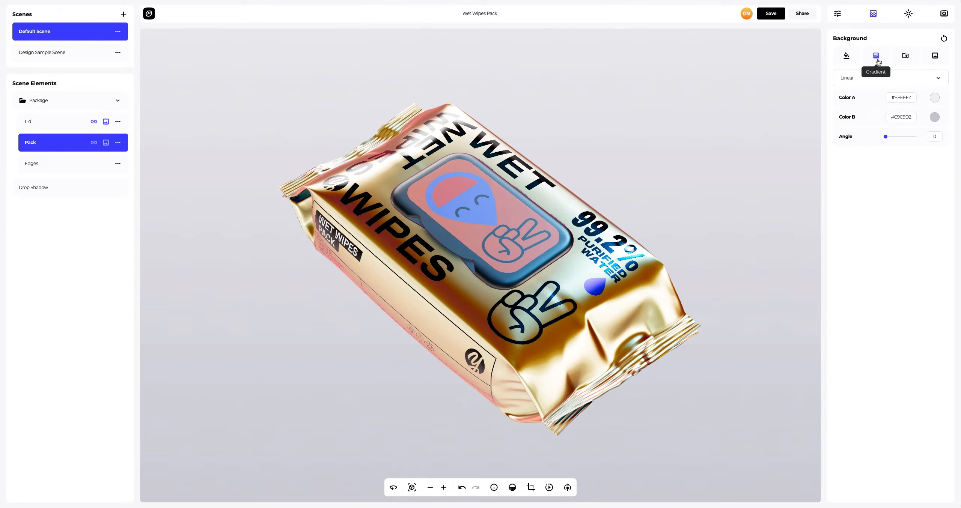
{"action": "left_click", "coordinate": [934, 99]}
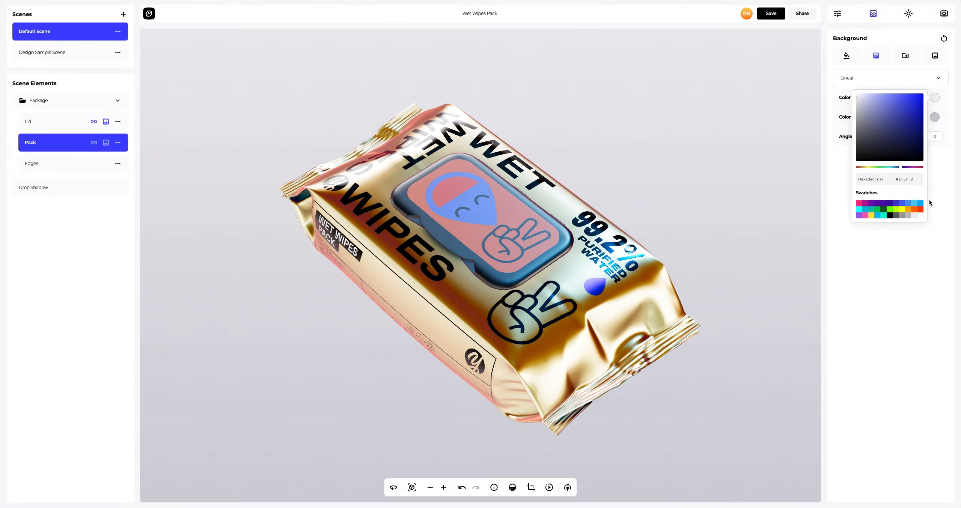
{"action": "left_click", "coordinate": [921, 209]}
{"action": "left_click", "coordinate": [934, 118]}
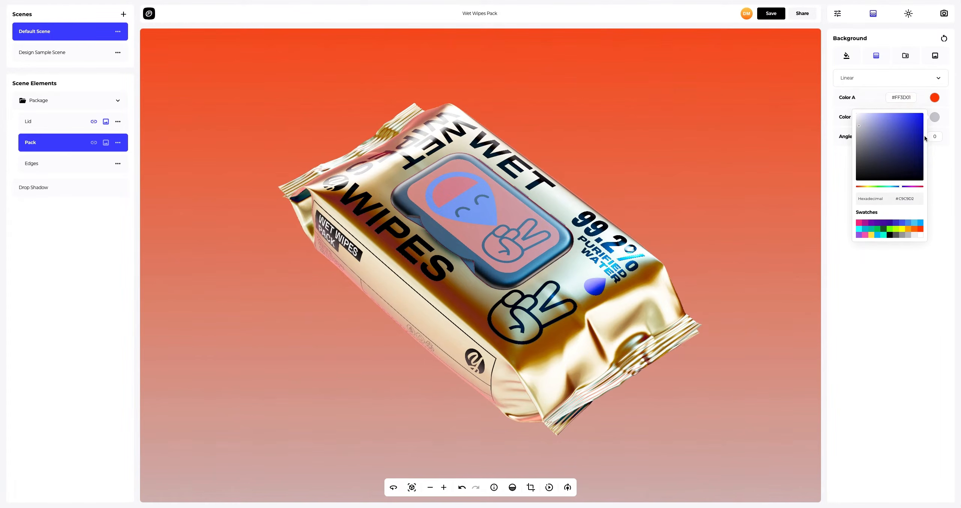
{"action": "left_click", "coordinate": [871, 235]}
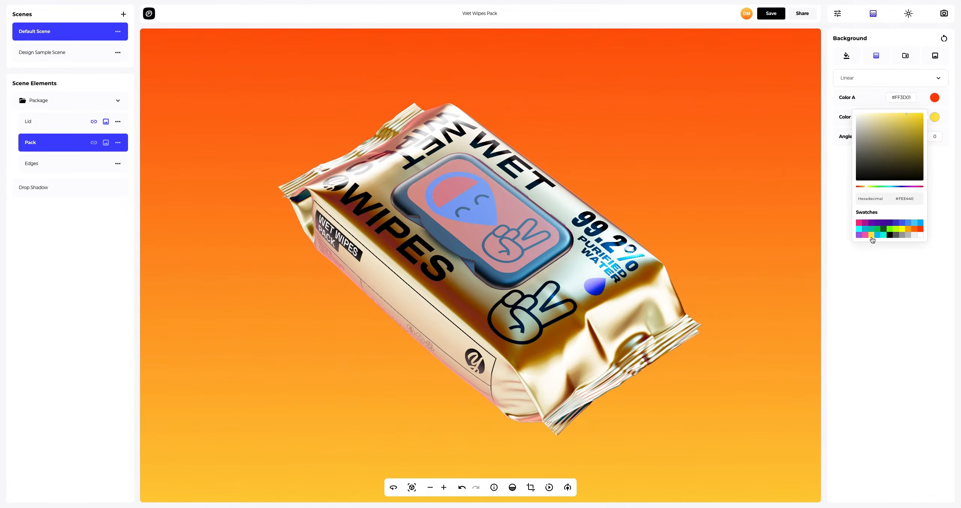
{"action": "left_click", "coordinate": [854, 258]}
{"action": "left_click", "coordinate": [865, 79]}
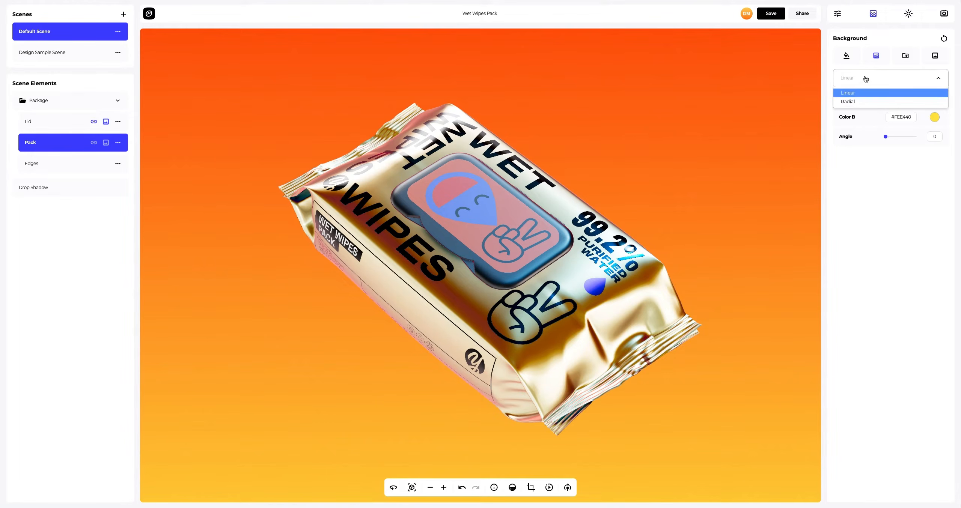
{"action": "left_click", "coordinate": [850, 101]}
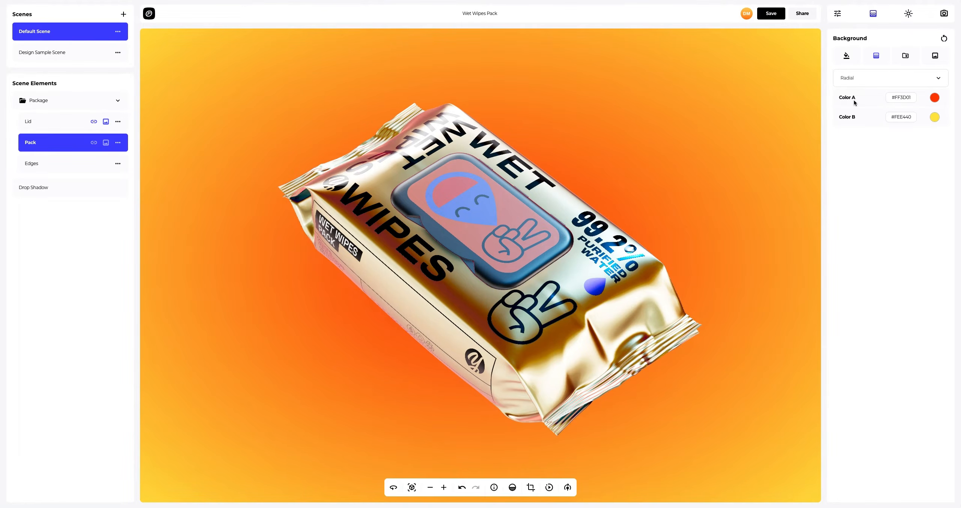
Try several preset background images behind the pack, ending with the purple, red and orange gradient.
{"action": "left_click", "coordinate": [903, 57]}
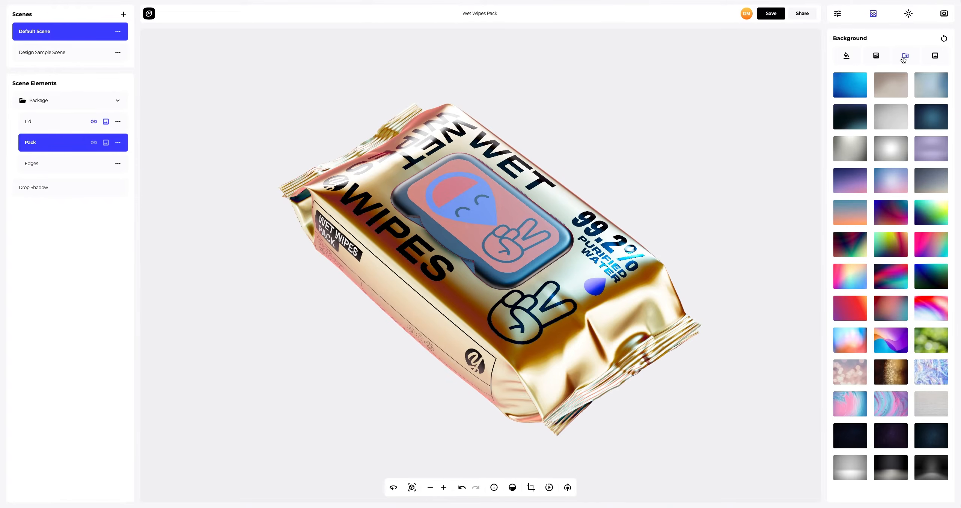
{"action": "left_click", "coordinate": [890, 84]}
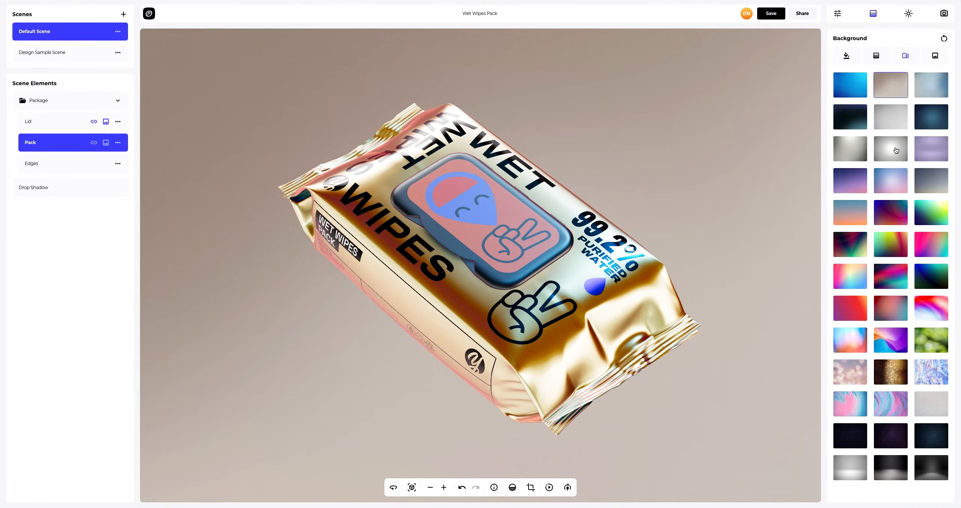
{"action": "left_click", "coordinate": [896, 150]}
{"action": "left_click", "coordinate": [851, 187]}
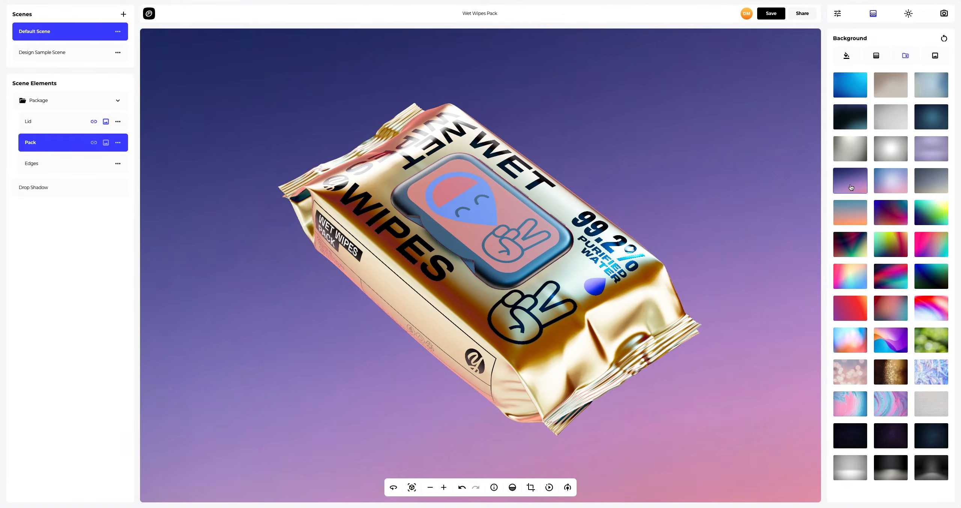
{"action": "left_click", "coordinate": [848, 211]}
{"action": "left_click", "coordinate": [852, 307]}
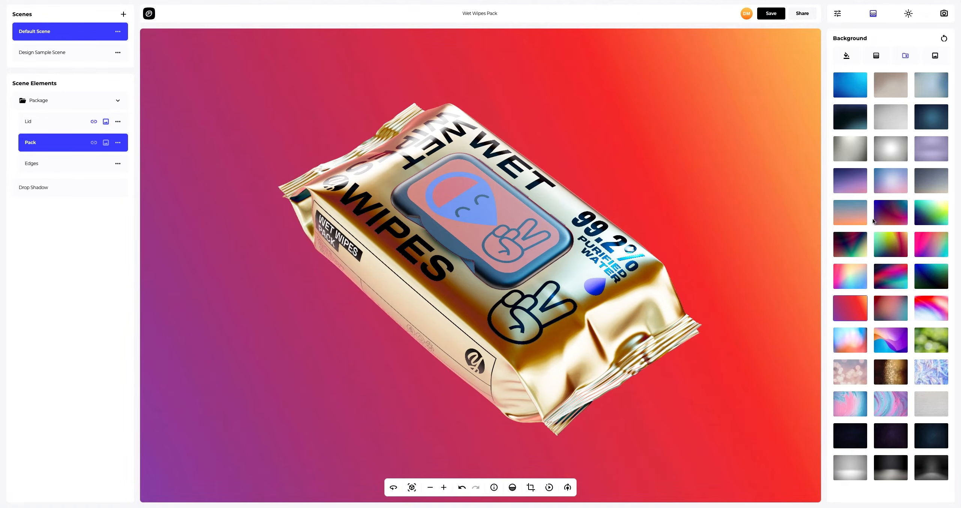
Upload Background.png as the scene's background image and turn off Frame Crop so it fills the canvas.
{"action": "left_click", "coordinate": [935, 58]}
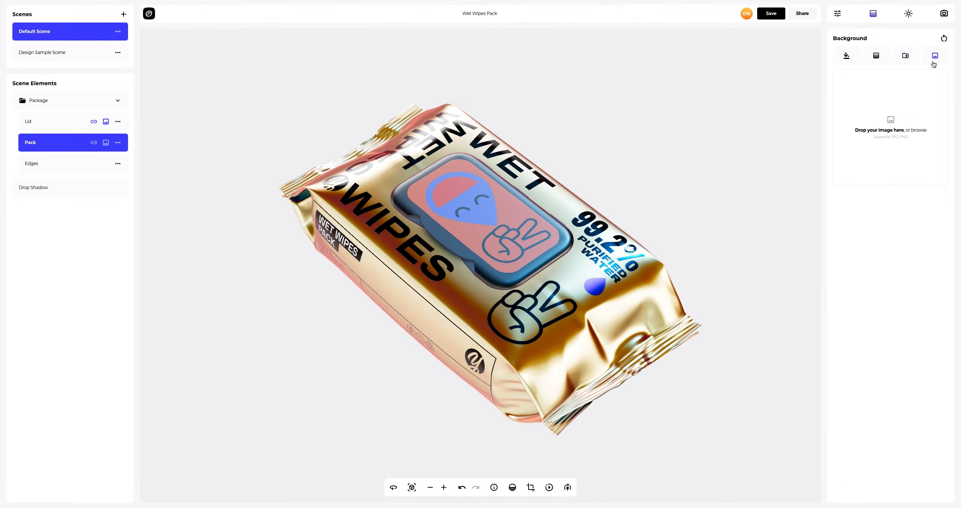
{"action": "left_click", "coordinate": [891, 121]}
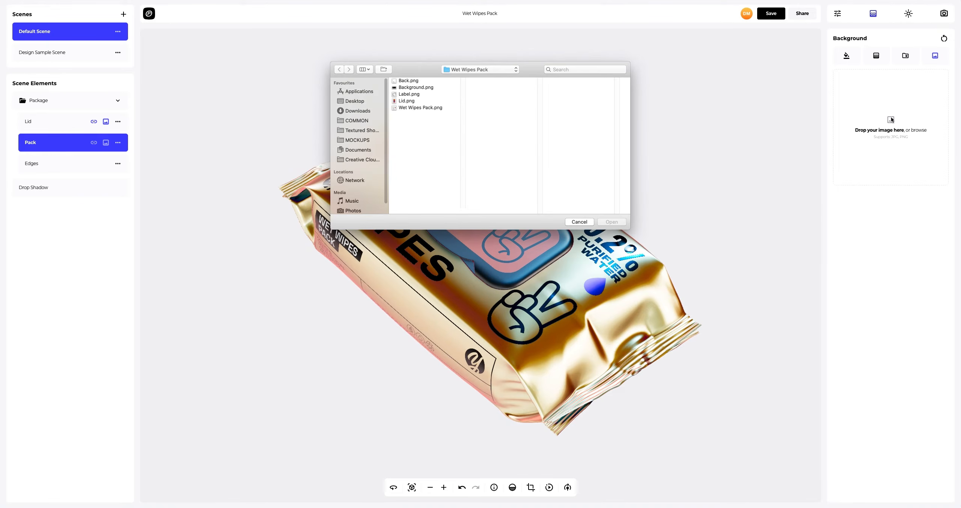
{"action": "left_click", "coordinate": [414, 88]}
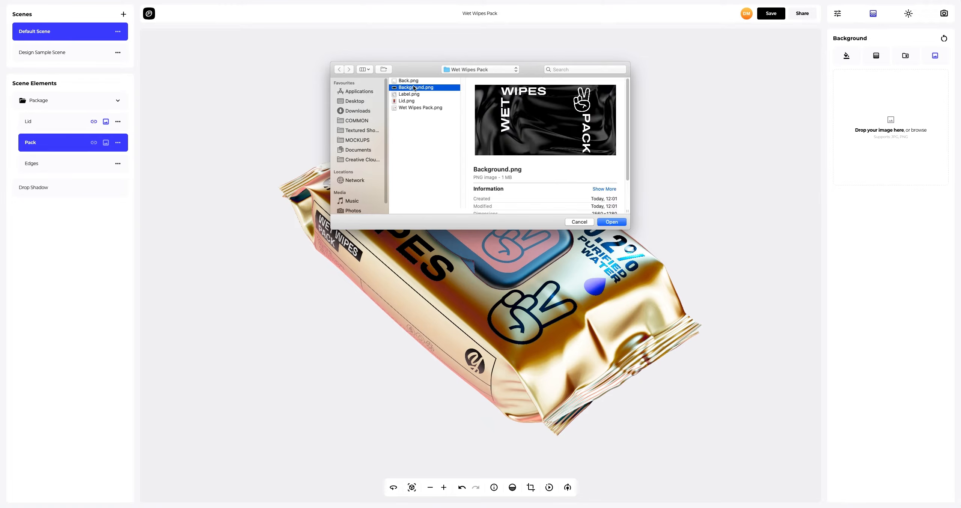
{"action": "left_click", "coordinate": [610, 222]}
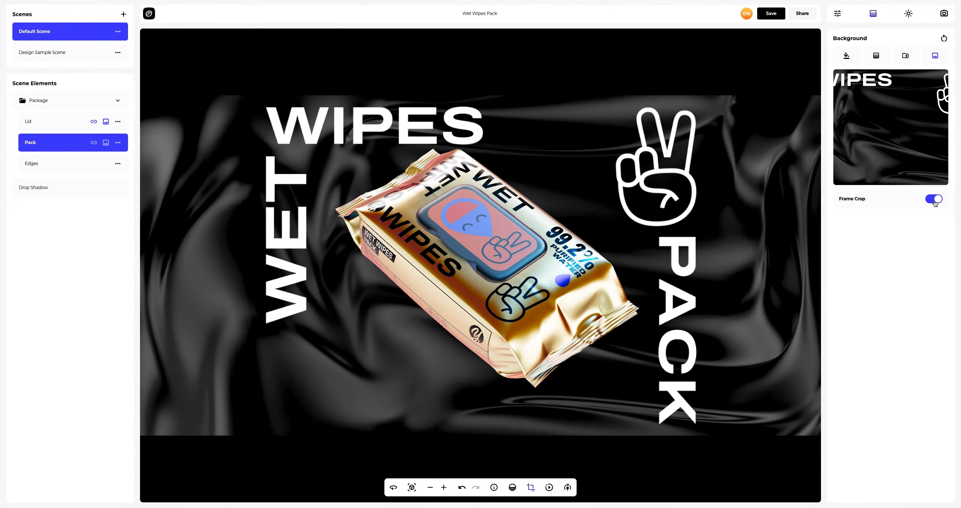
{"action": "left_click", "coordinate": [934, 199]}
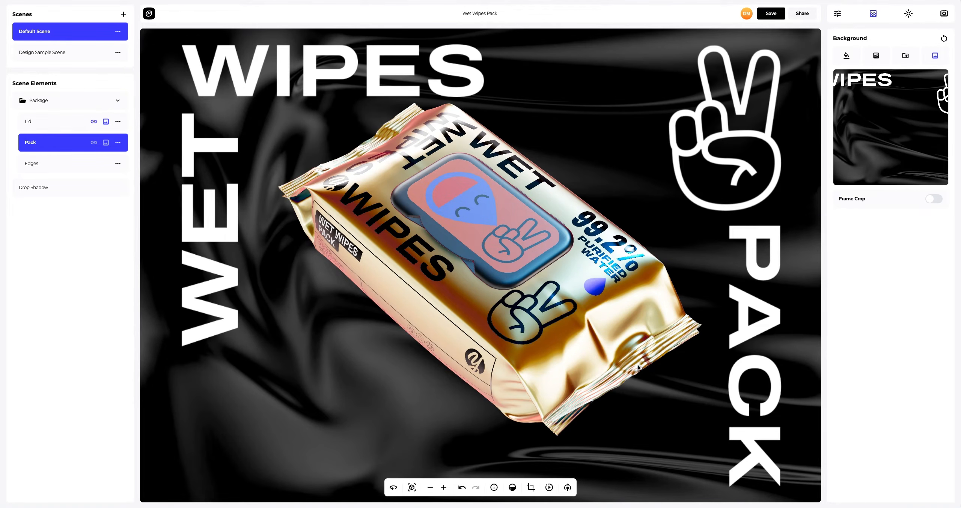
Preview the pack's automatic rotation and animated motion, and stop the playback.
{"action": "left_click", "coordinate": [567, 488]}
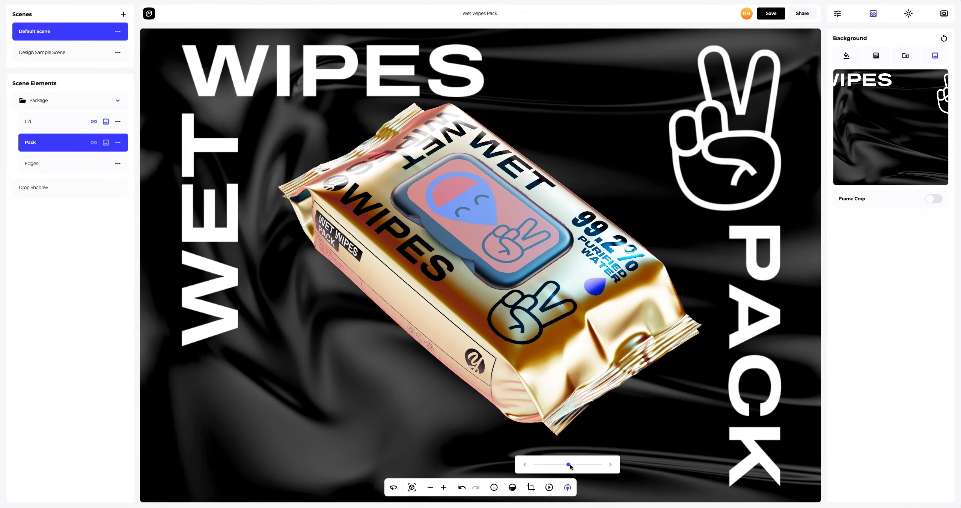
{"action": "left_click_drag", "start_coordinate": [568, 464], "coordinate": [581, 465]}
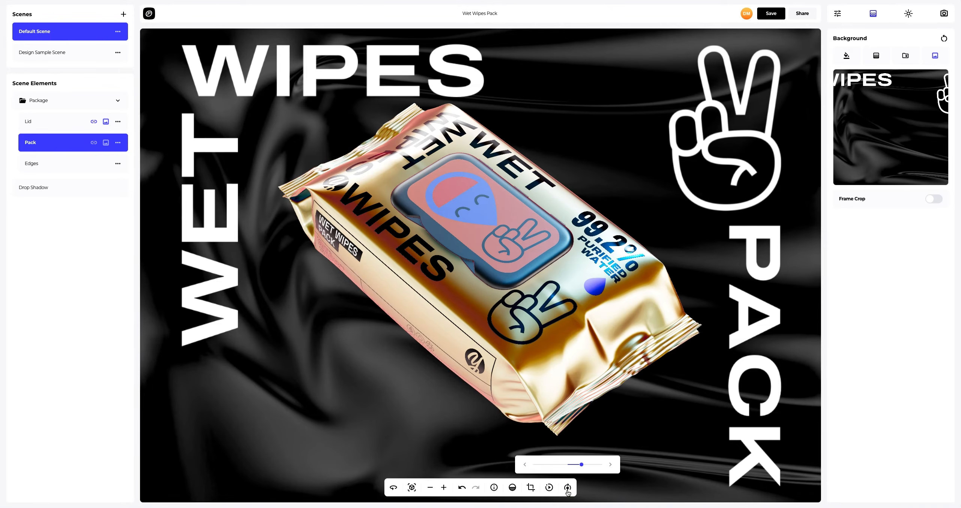
{"action": "left_click", "coordinate": [549, 488]}
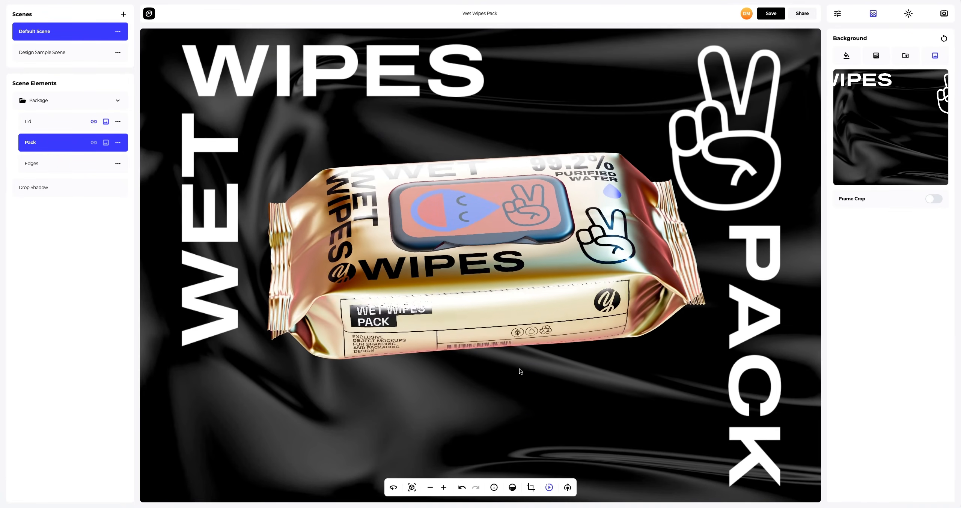
{"action": "left_click", "coordinate": [548, 488]}
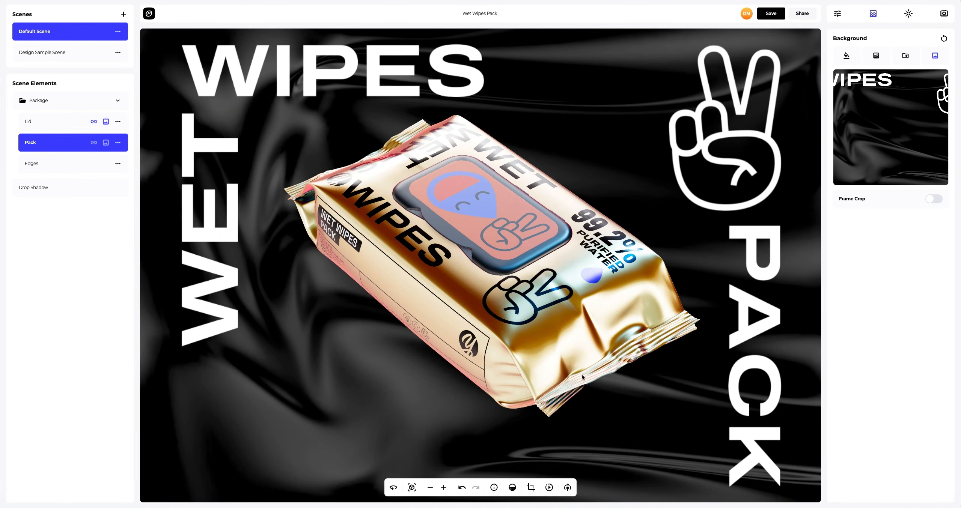
Save the Wet Wipes Pack project and enable public access to it in the sharing settings.
{"action": "left_click", "coordinate": [776, 14]}
{"action": "left_click", "coordinate": [802, 14]}
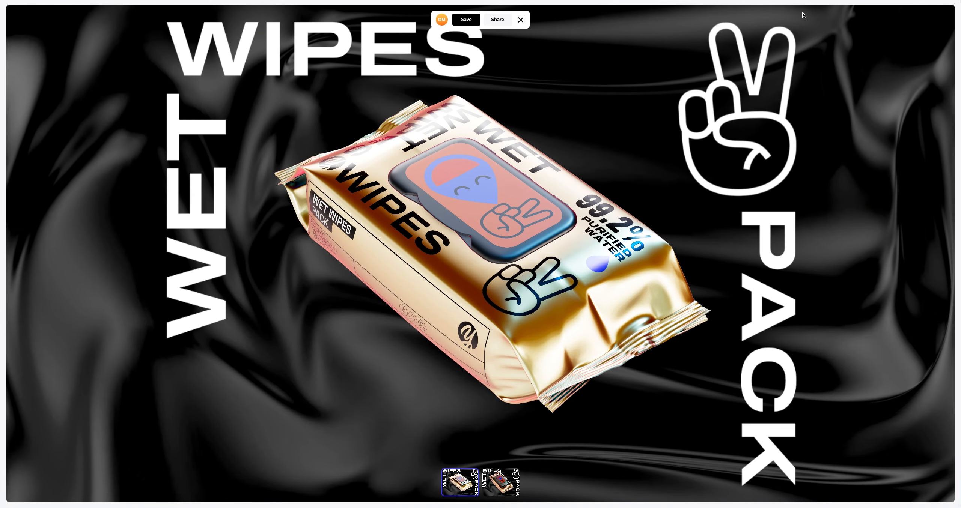
{"action": "left_click", "coordinate": [494, 23]}
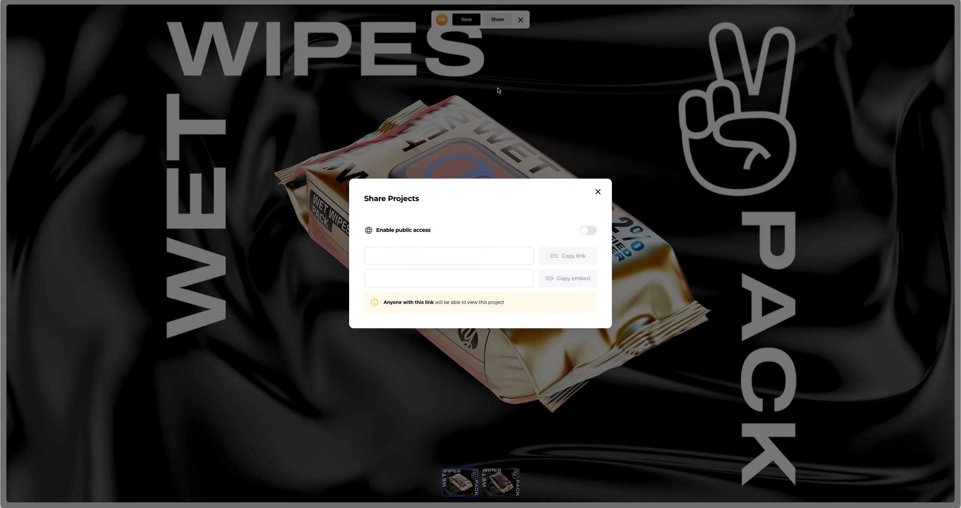
{"action": "left_click", "coordinate": [583, 235]}
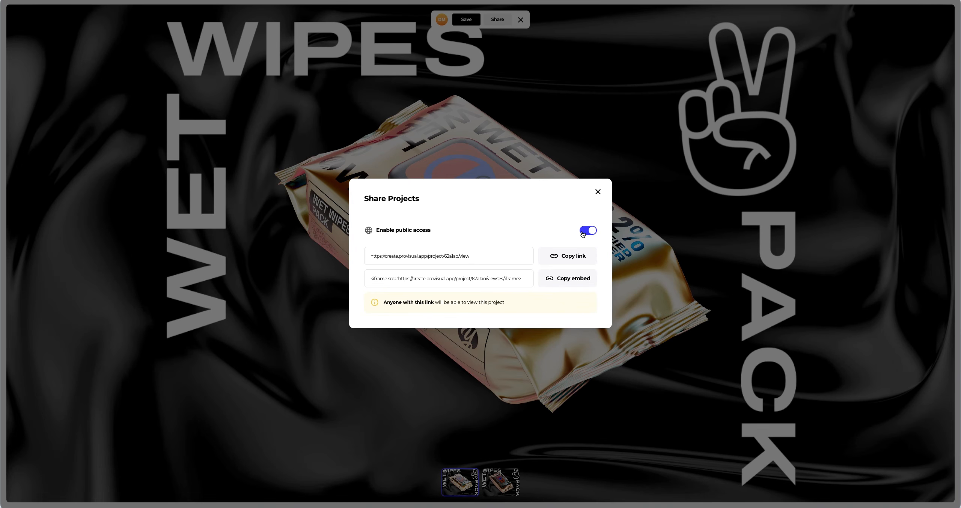
{"action": "left_click", "coordinate": [598, 193]}
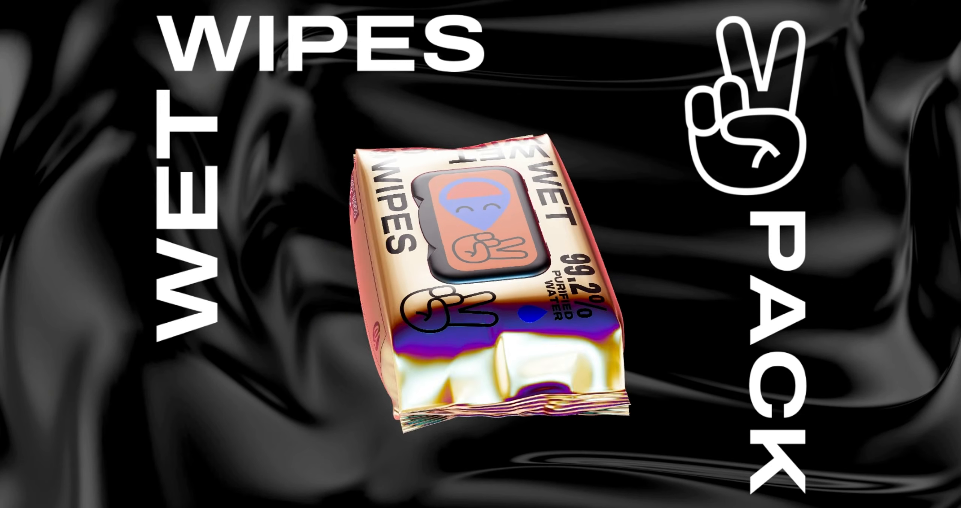